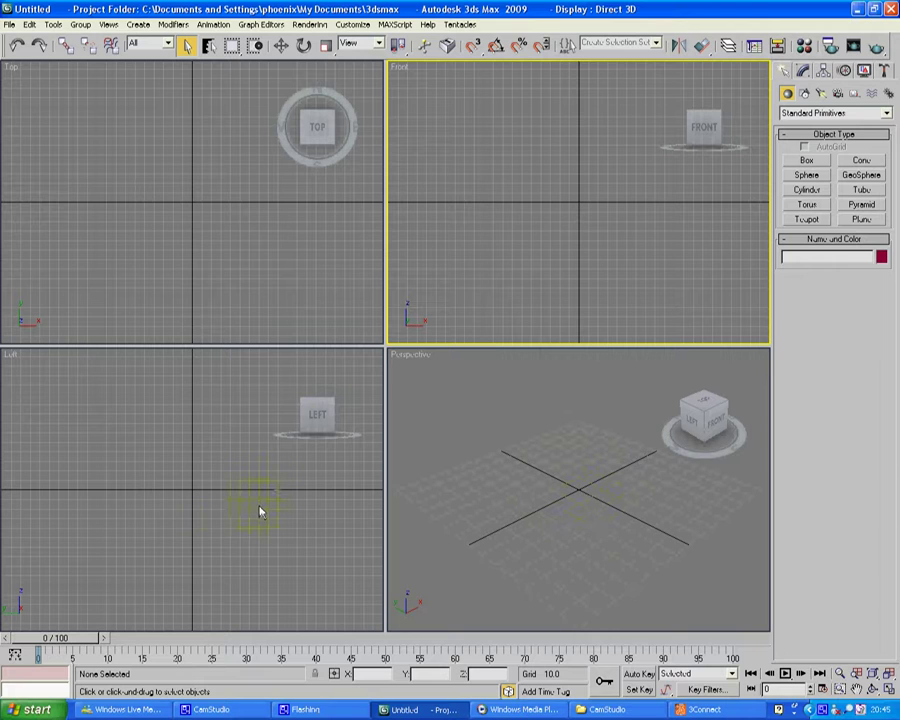
- Load Nacel.jpg as the Left viewport's background, matching the bitmap's aspect ratio, with the background displayed and zoom/pan locked
{"action": "left_click", "coordinate": [202, 497]}
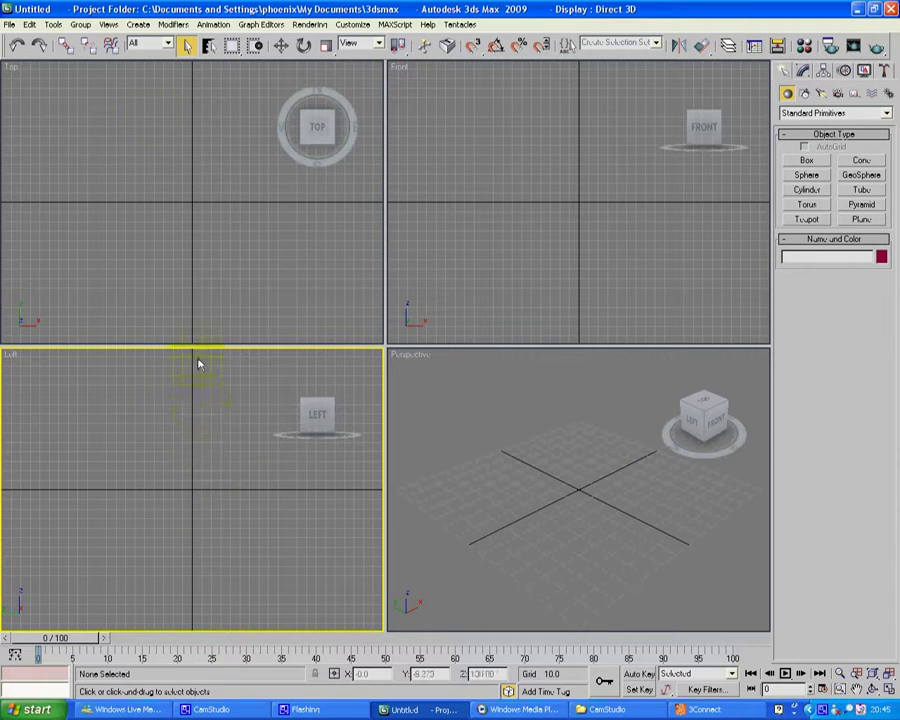
{"action": "left_click", "coordinate": [109, 25]}
{"action": "mouse_move", "coordinate": [161, 234]}
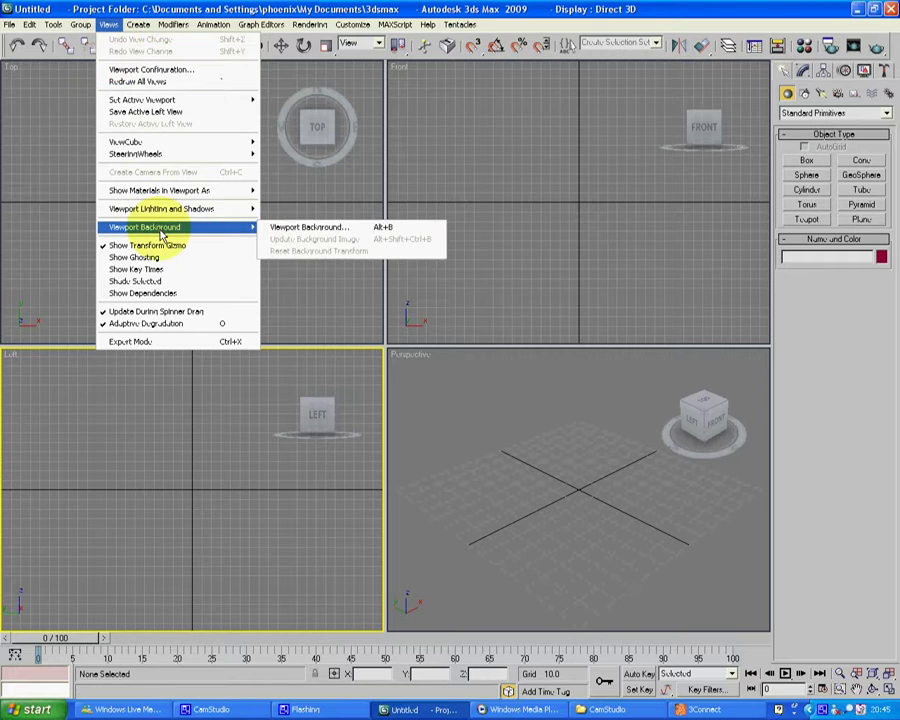
{"action": "left_click", "coordinate": [310, 228]}
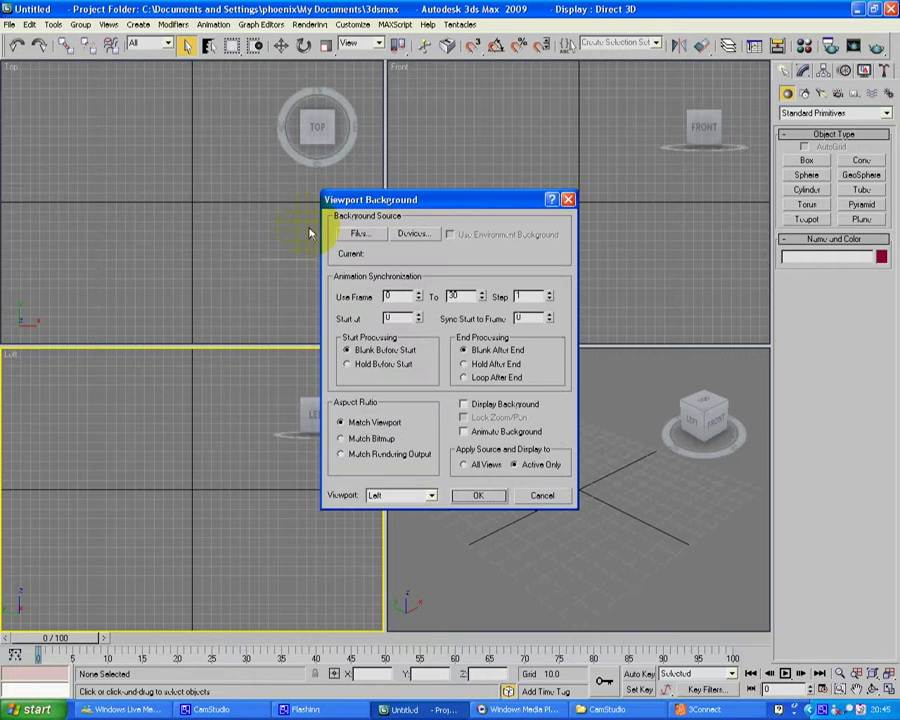
{"action": "left_click", "coordinate": [358, 234]}
{"action": "left_click", "coordinate": [553, 266]}
{"action": "left_click", "coordinate": [553, 266]}
{"action": "left_click", "coordinate": [553, 266]}
{"action": "left_click_drag", "start_coordinate": [380, 367], "coordinate": [542, 364]}
{"action": "left_click", "coordinate": [358, 297]}
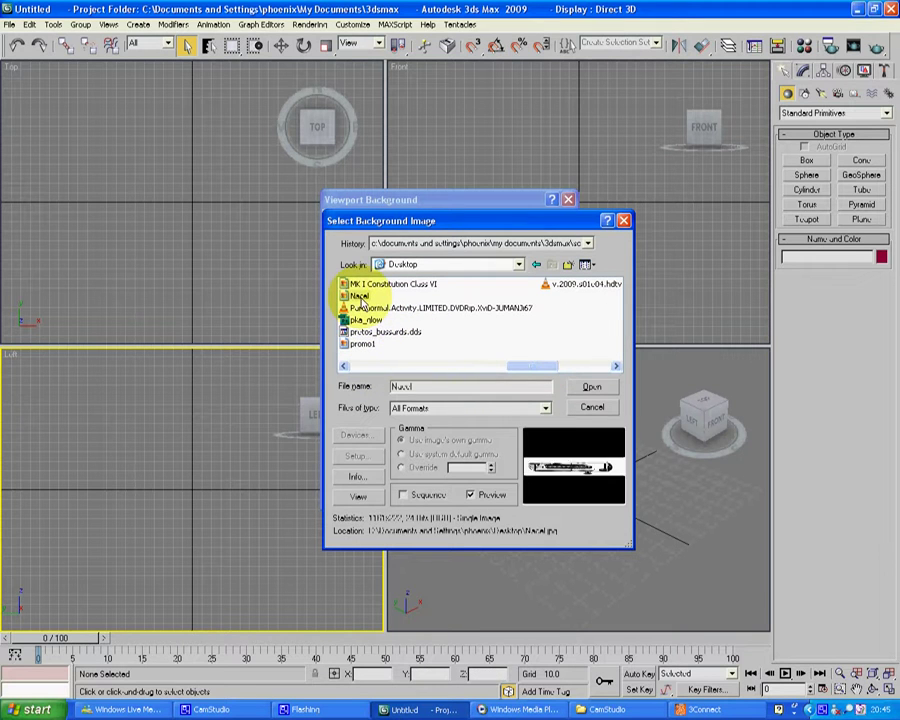
{"action": "double_click", "coordinate": [360, 298]}
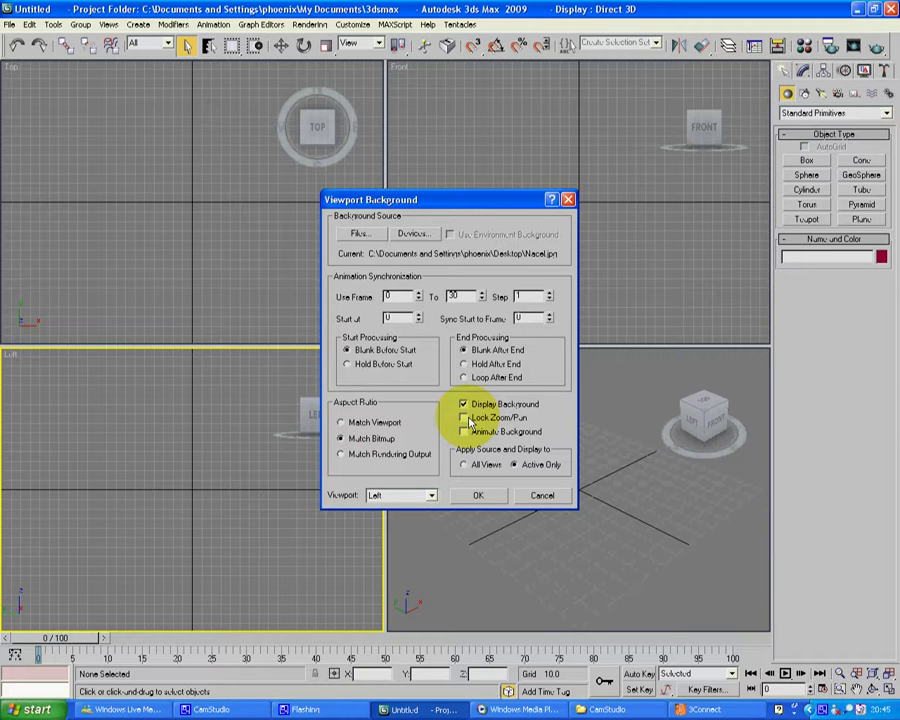
{"action": "left_click", "coordinate": [480, 496]}
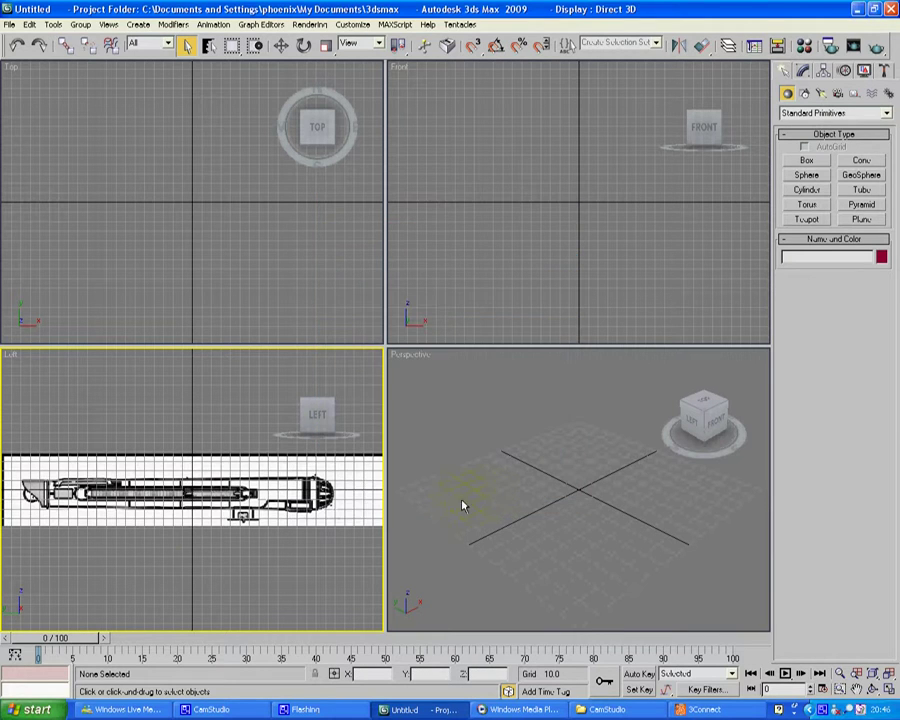
- Enlarge the Left viewport and examine the nacelle blueprint, centring on the long dotted grille
{"action": "left_click", "coordinate": [890, 690]}
{"action": "scroll", "coordinate": [345, 330], "scroll_direction": "up", "scroll_amount": 3}
{"action": "scroll", "coordinate": [345, 358], "scroll_direction": "down", "scroll_amount": 5}
{"action": "scroll", "coordinate": [345, 358], "scroll_direction": "up", "scroll_amount": 8}
{"action": "scroll", "coordinate": [345, 358], "scroll_direction": "down", "scroll_amount": 3}
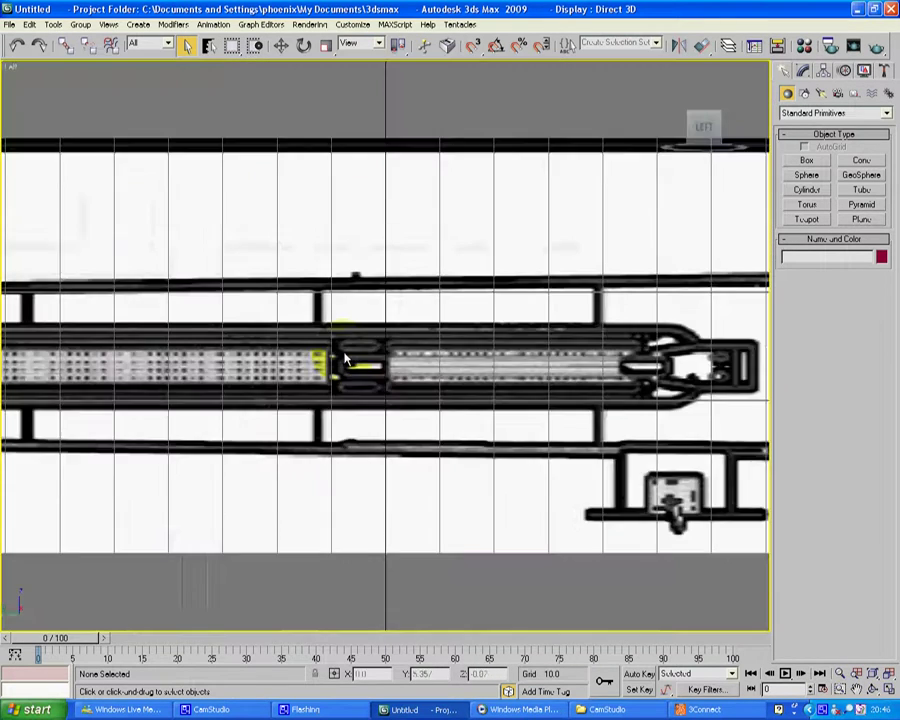
{"action": "scroll", "coordinate": [330, 370], "scroll_direction": "down", "scroll_amount": 6}
{"action": "scroll", "coordinate": [240, 362], "scroll_direction": "up", "scroll_amount": 4}
{"action": "scroll", "coordinate": [575, 455], "scroll_direction": "down", "scroll_amount": 1}
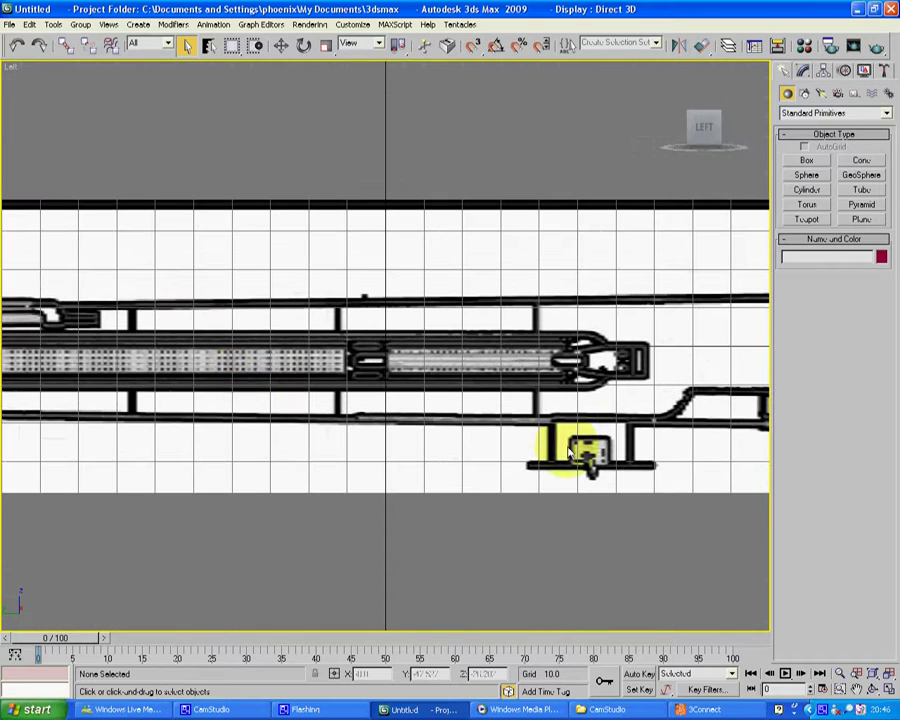
{"action": "left_click", "coordinate": [857, 690]}
{"action": "left_click_drag", "start_coordinate": [451, 375], "coordinate": [531, 386]}
{"action": "scroll", "coordinate": [546, 386], "scroll_direction": "up", "scroll_amount": 2}
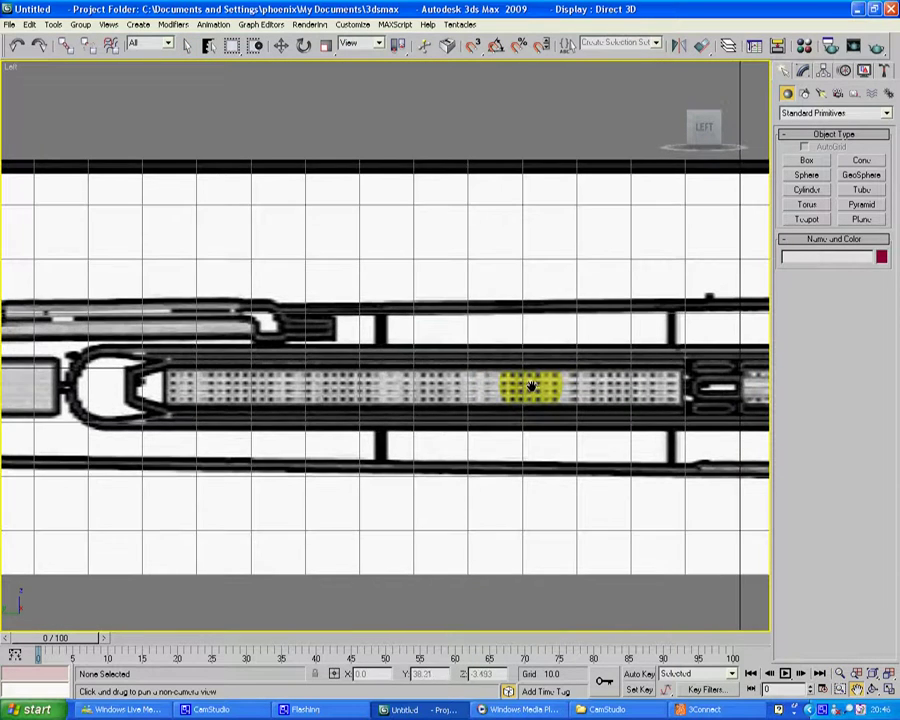
{"action": "left_click", "coordinate": [808, 161]}
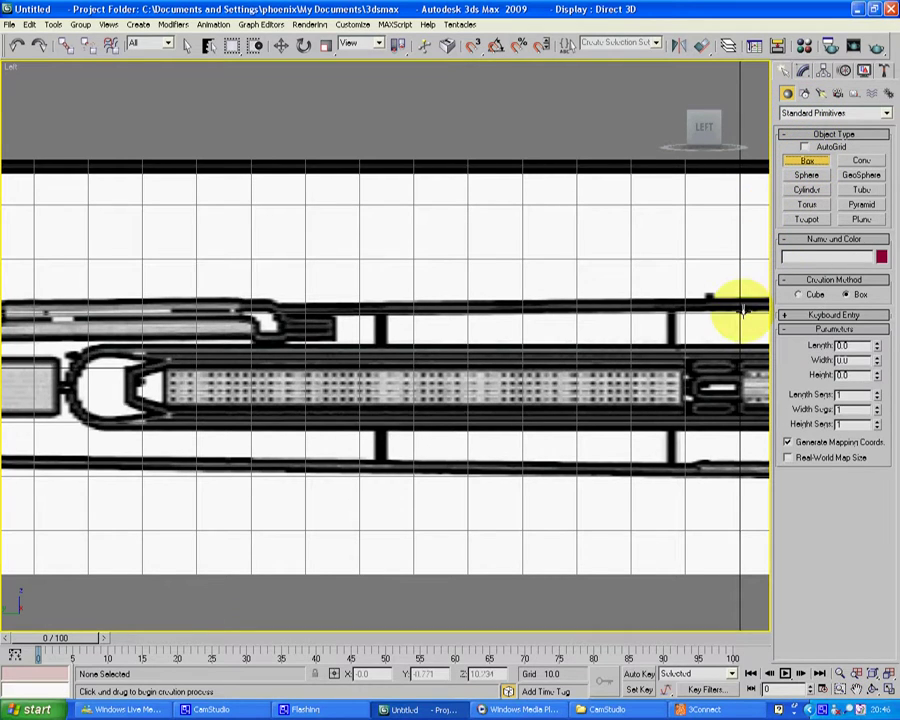
{"action": "left_click_drag", "start_coordinate": [683, 362], "coordinate": [163, 416]}
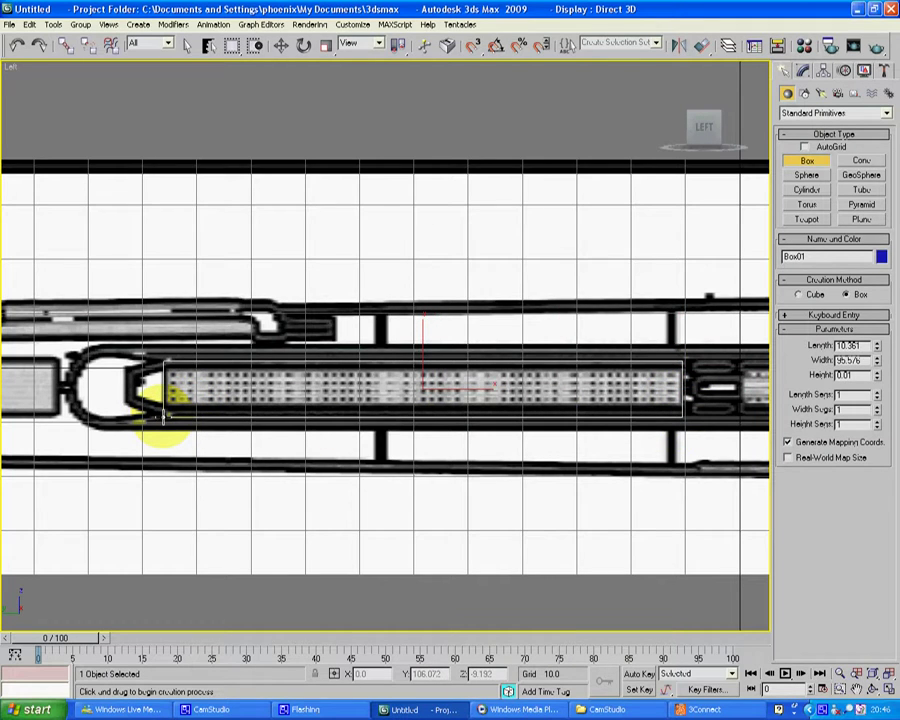
{"action": "left_click_drag", "start_coordinate": [163, 416], "coordinate": [123, 418]}
{"action": "left_click", "coordinate": [491, 372]}
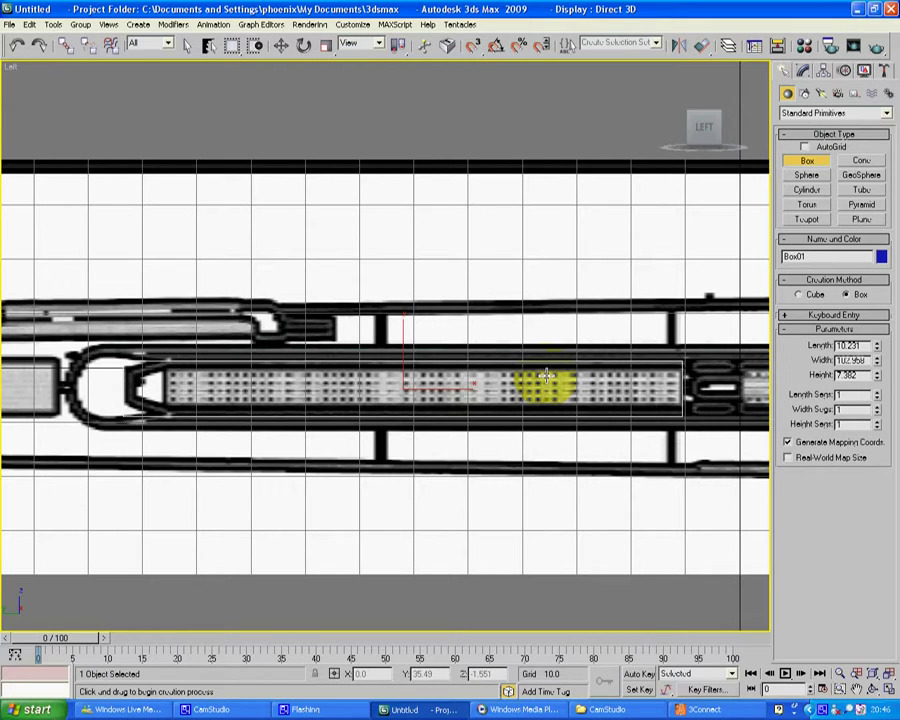
{"action": "right_click", "coordinate": [535, 377]}
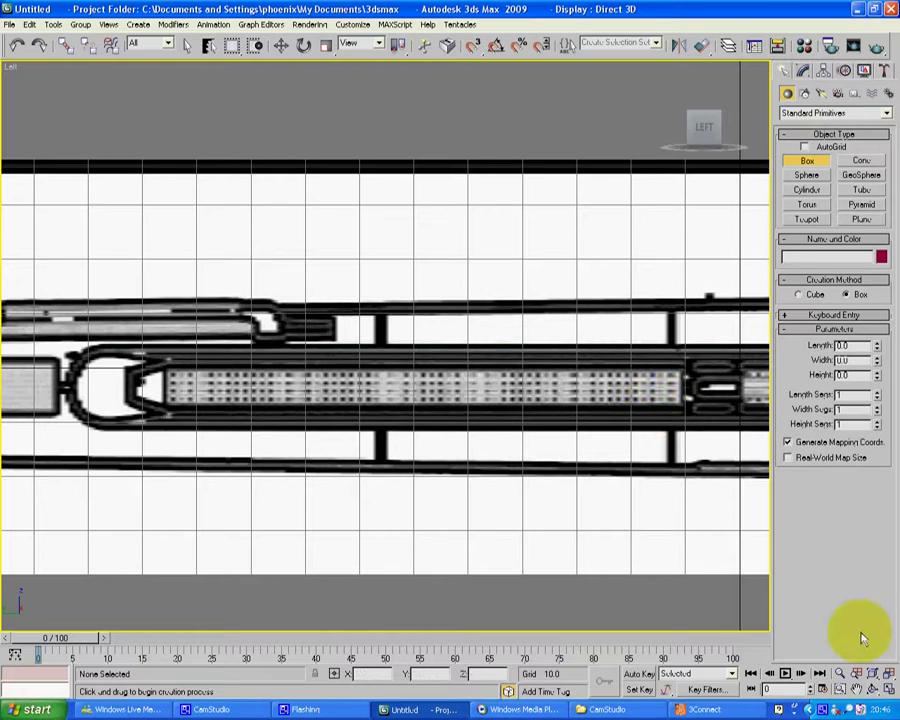
{"action": "left_click", "coordinate": [890, 690]}
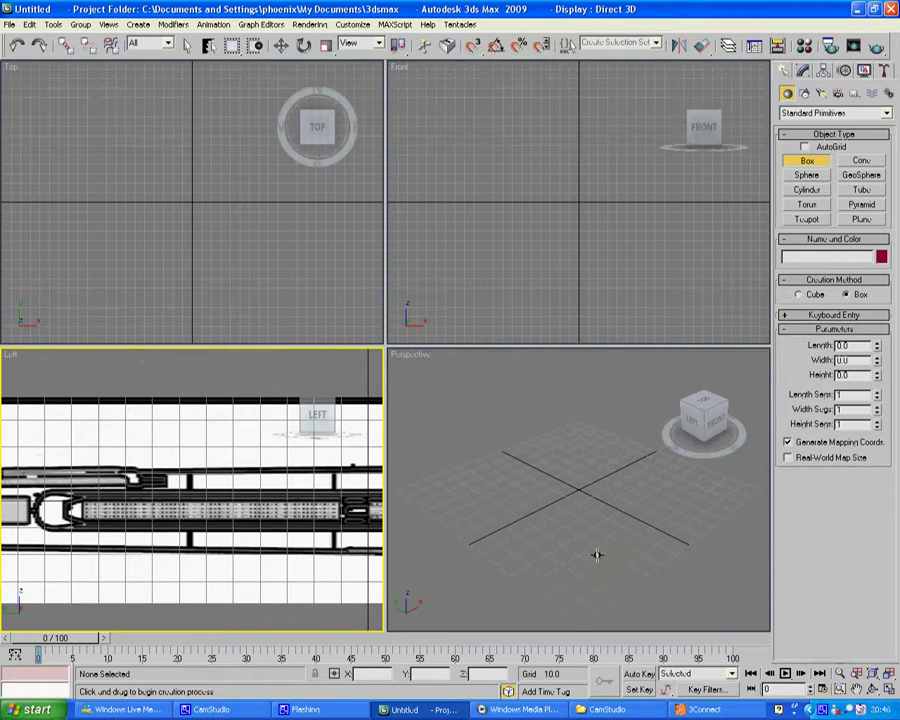
{"action": "left_click", "coordinate": [890, 690]}
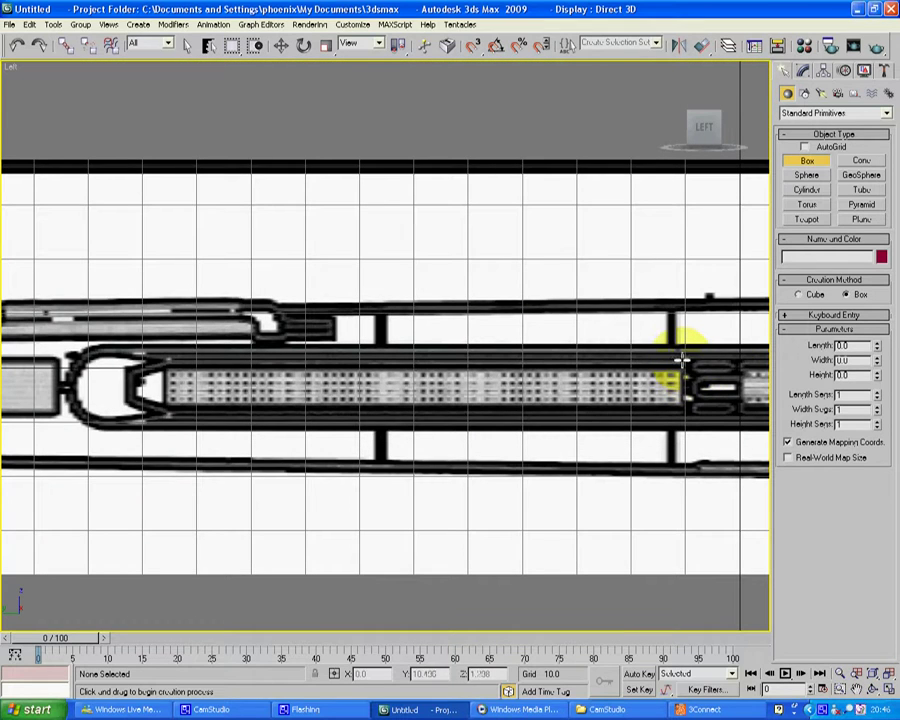
- Create a box over the blueprint's dotted grille, about 11 long, 96 wide and 8.4 high, and inspect it in perspective
{"action": "left_click_drag", "start_coordinate": [684, 356], "coordinate": [164, 417]}
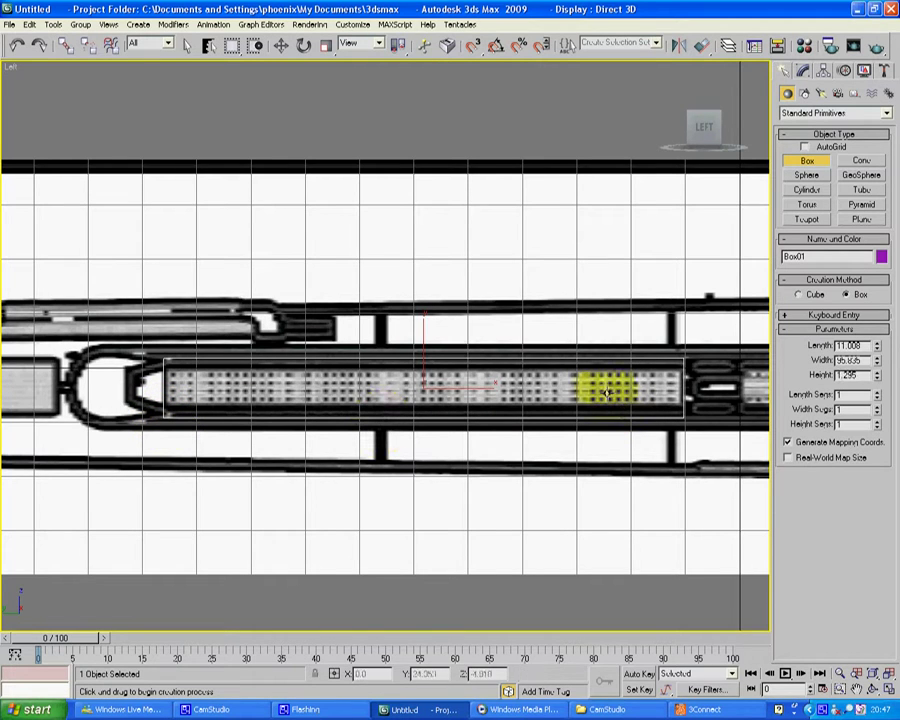
{"action": "left_click", "coordinate": [604, 372]}
{"action": "left_click", "coordinate": [889, 689]}
{"action": "left_click", "coordinate": [873, 689]}
{"action": "left_click", "coordinate": [503, 496]}
{"action": "left_click_drag", "start_coordinate": [503, 496], "coordinate": [396, 537]}
{"action": "right_click", "coordinate": [337, 570]}
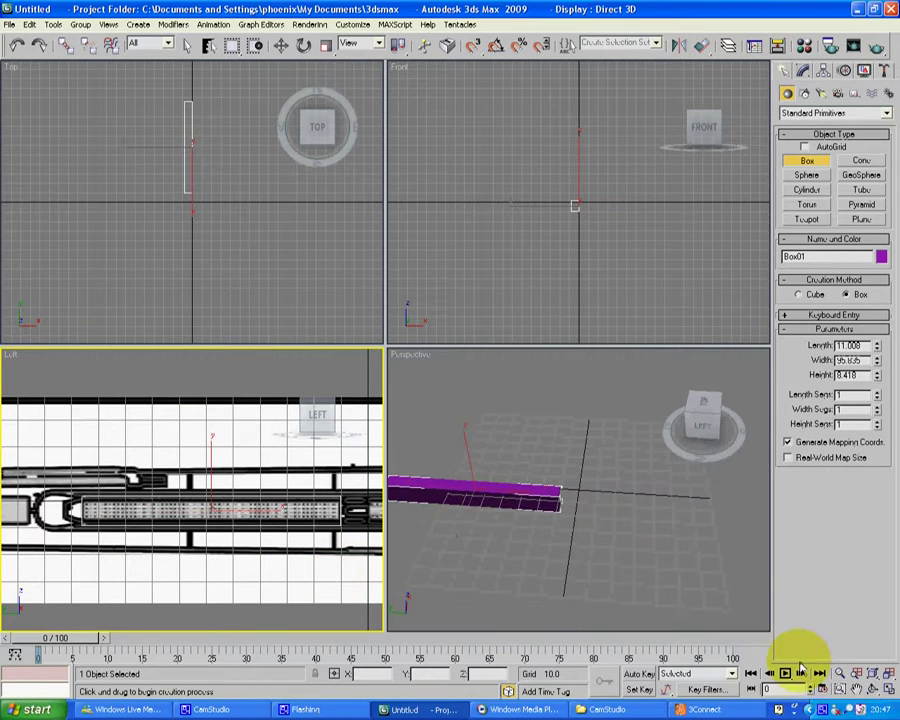
- Give the box 3 length segments and convert it to an Editable Poly
{"action": "left_click", "coordinate": [890, 689]}
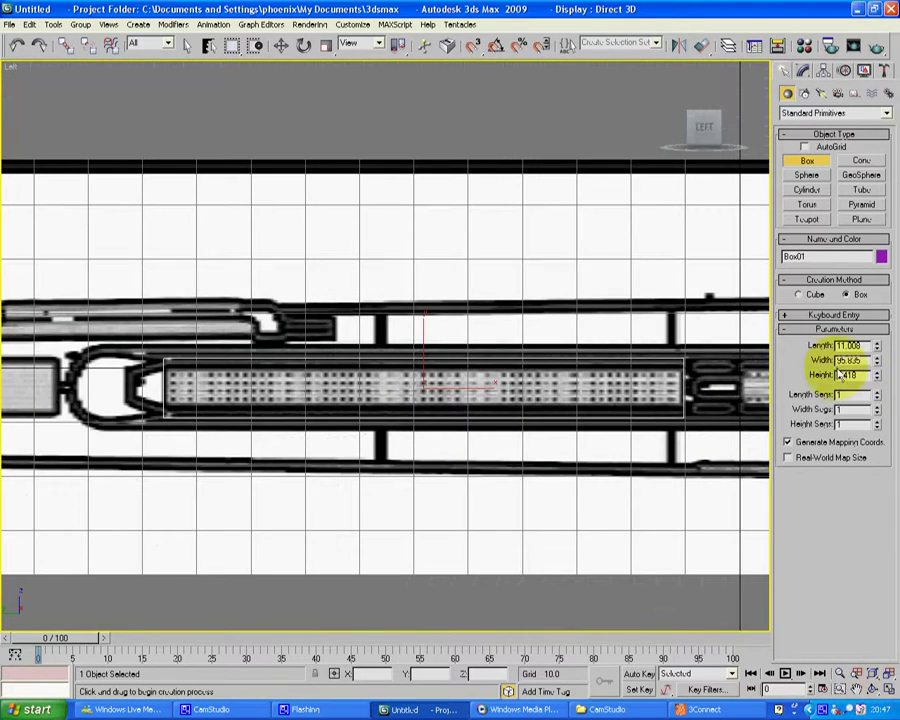
{"action": "left_click", "coordinate": [877, 394]}
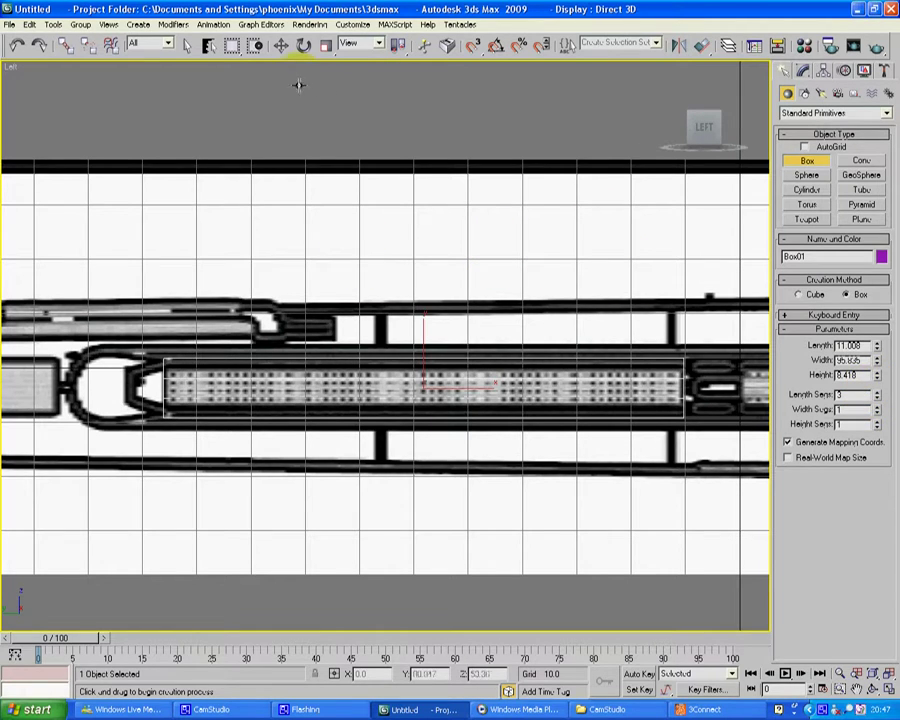
{"action": "right_click", "coordinate": [482, 392]}
{"action": "right_click", "coordinate": [485, 391]}
{"action": "mouse_move", "coordinate": [562, 530]}
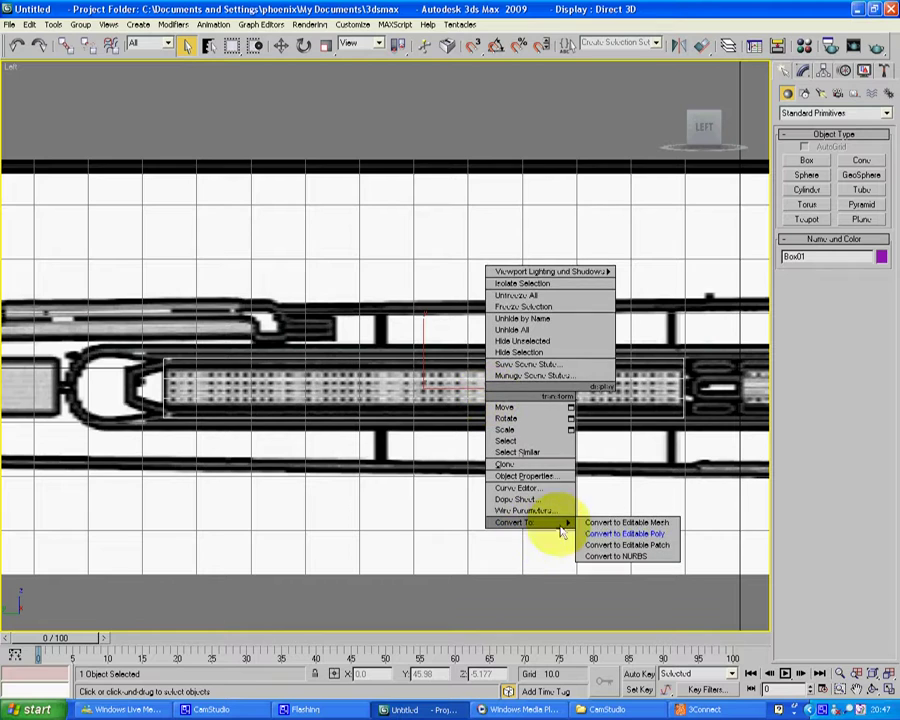
{"action": "left_click", "coordinate": [622, 533]}
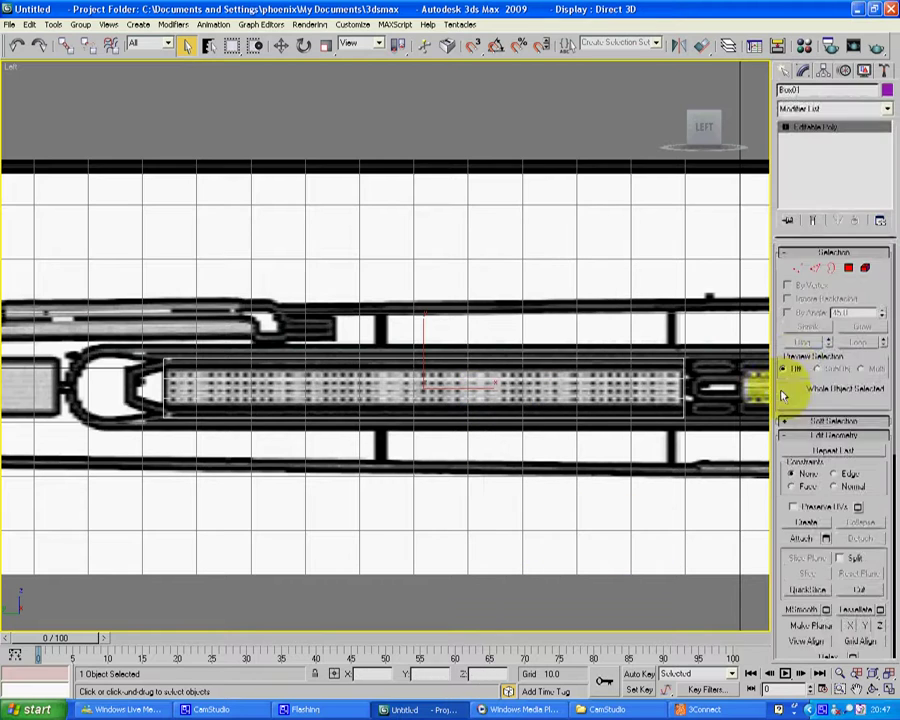
- Scale the box's eight middle vertices apart vertically until they lie close to its upper and lower edges
{"action": "left_click", "coordinate": [797, 269]}
{"action": "left_click_drag", "start_coordinate": [638, 420], "coordinate": [696, 404]}
{"action": "left_click", "coordinate": [326, 46]}
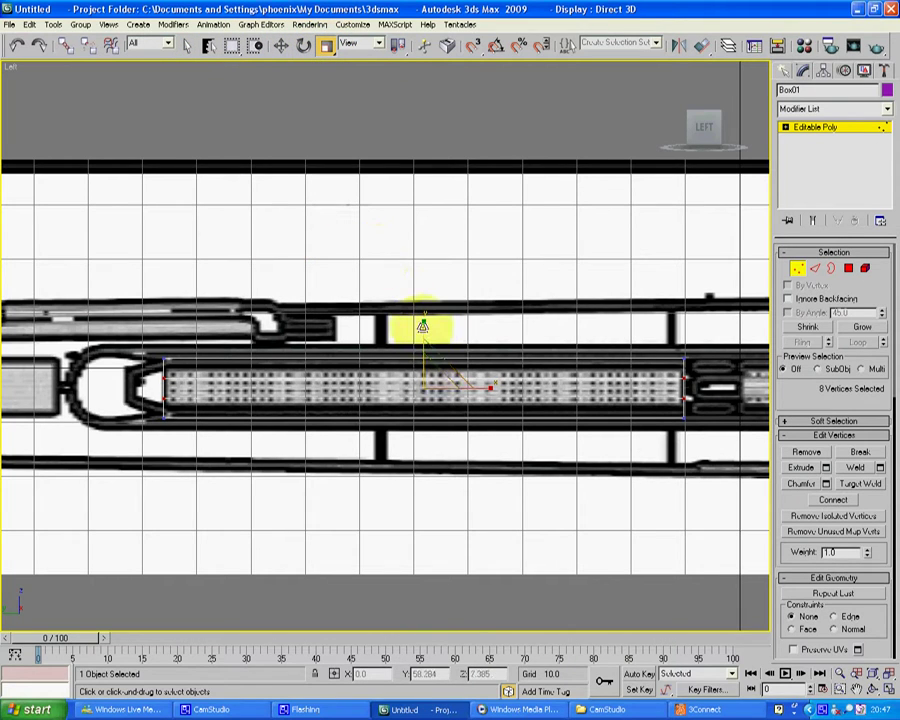
{"action": "left_click_drag", "start_coordinate": [423, 327], "coordinate": [414, 256]}
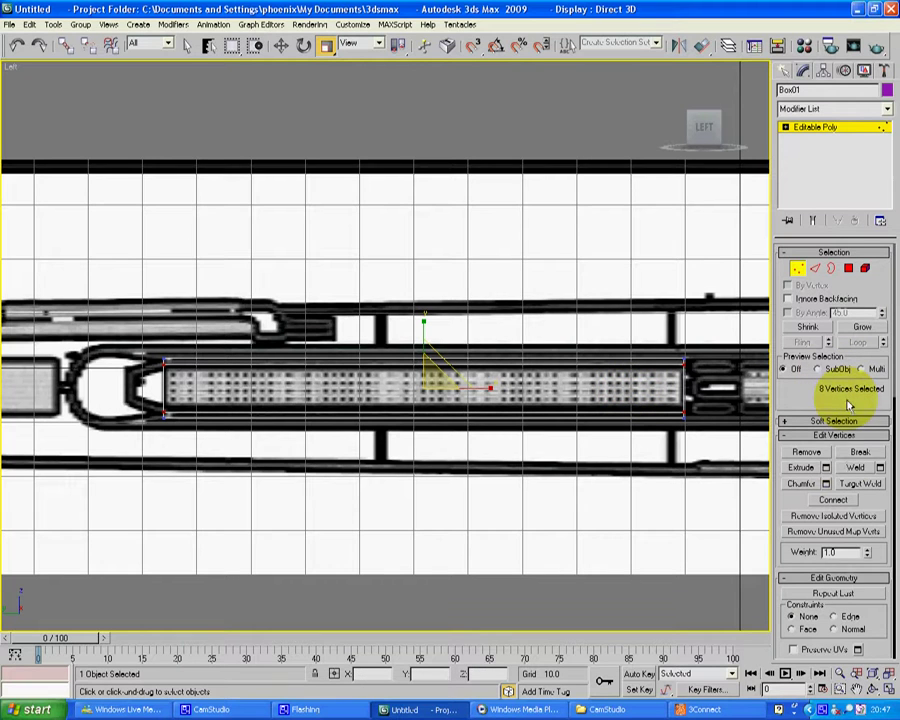
- Show the box's far end in the Perspective view and convert the box to Editable Poly again
{"action": "left_click", "coordinate": [886, 690]}
{"action": "left_click", "coordinate": [873, 690]}
{"action": "left_click", "coordinate": [577, 500]}
{"action": "left_click_drag", "start_coordinate": [577, 500], "coordinate": [612, 473]}
{"action": "right_click", "coordinate": [460, 530]}
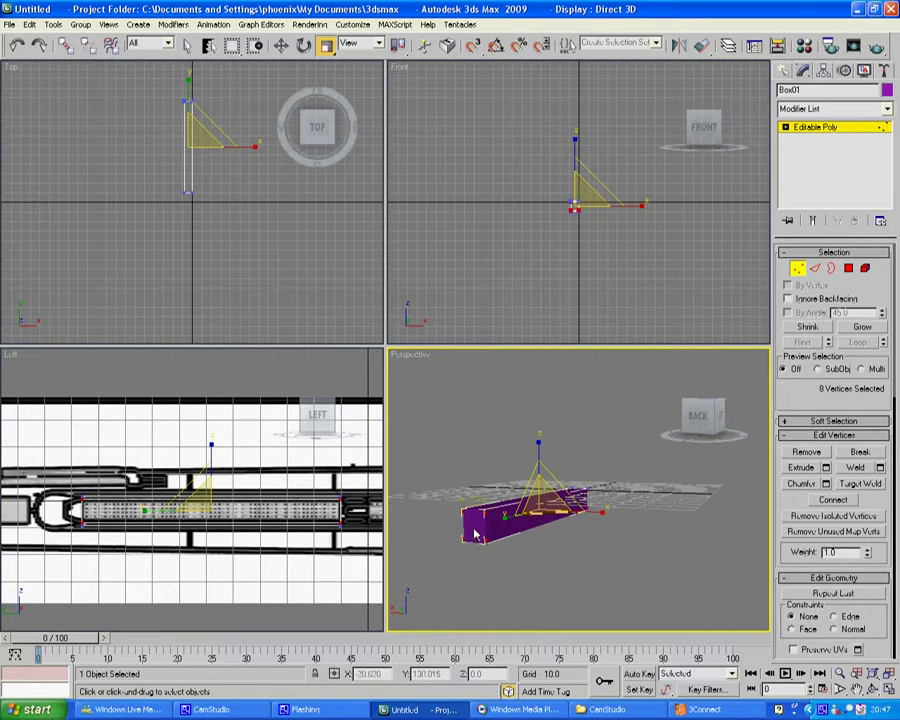
{"action": "left_click", "coordinate": [472, 522]}
{"action": "right_click", "coordinate": [477, 523]}
{"action": "mouse_move", "coordinate": [526, 648]}
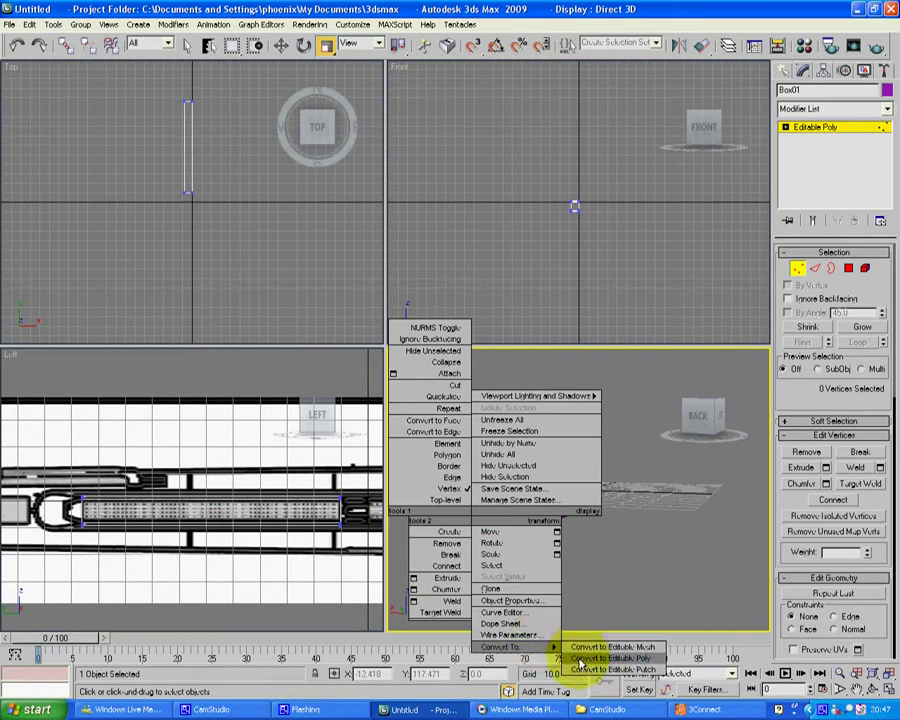
{"action": "left_click", "coordinate": [580, 658]}
- Extrude the three polygons at the box's end by 7.6 as a group, towards the blueprint's rounded end
{"action": "left_click", "coordinate": [849, 269]}
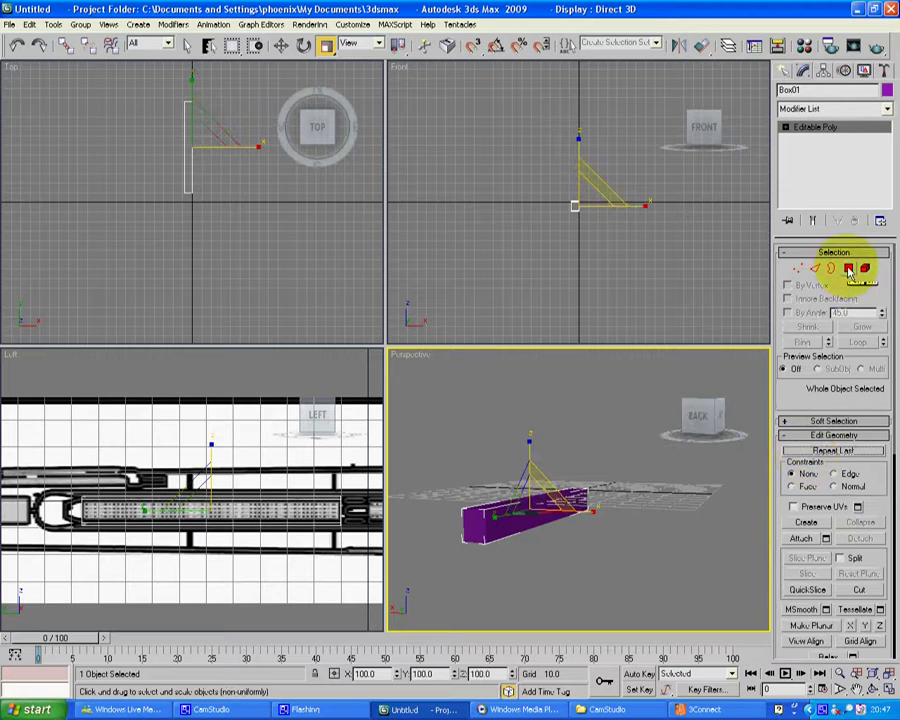
{"action": "left_click", "coordinate": [475, 535]}
{"action": "left_click", "coordinate": [477, 538], "text": "ctrl"}
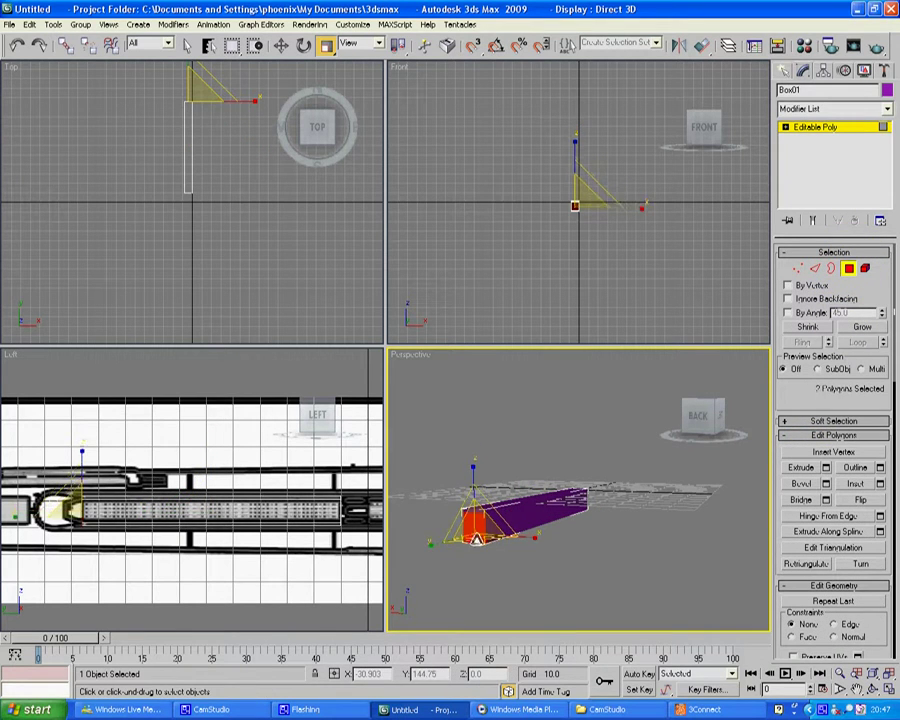
{"action": "left_click", "coordinate": [473, 511], "text": "ctrl"}
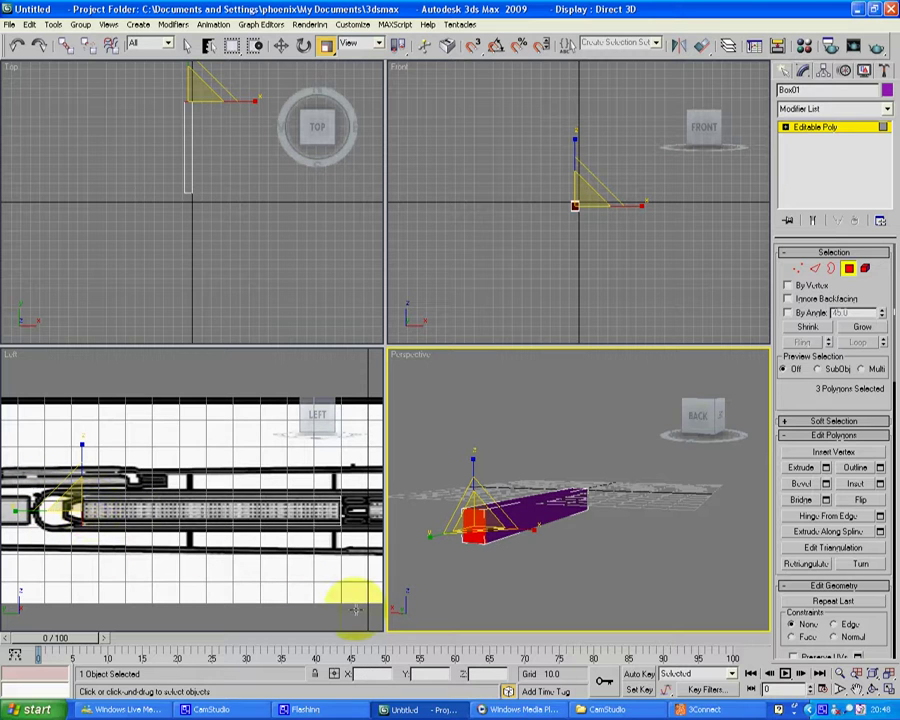
{"action": "left_click", "coordinate": [857, 689]}
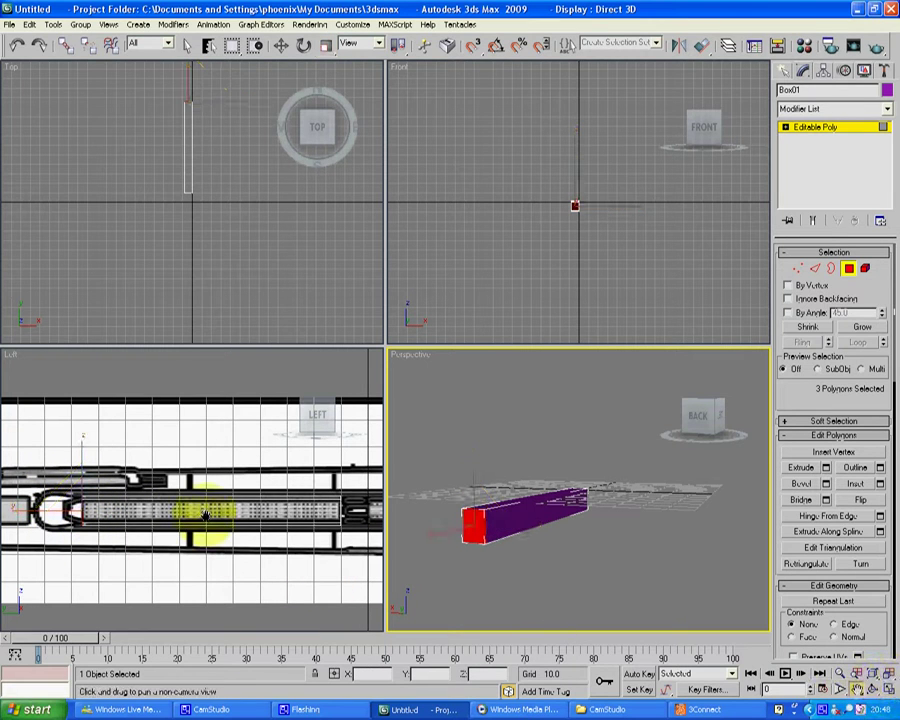
{"action": "left_click_drag", "start_coordinate": [215, 506], "coordinate": [315, 517]}
{"action": "scroll", "coordinate": [315, 517], "scroll_direction": "up", "scroll_amount": 6}
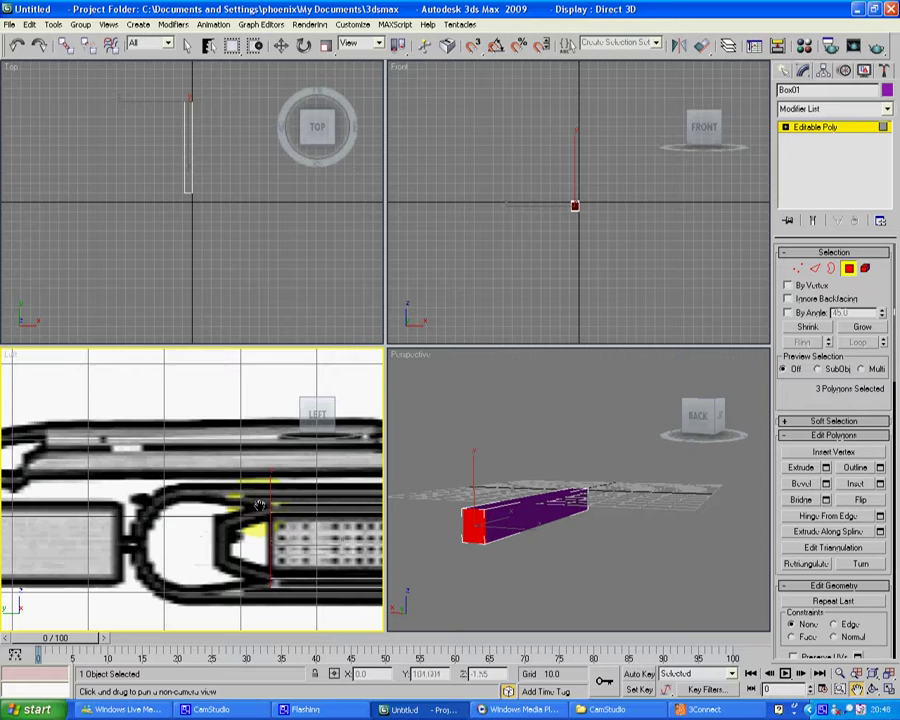
{"action": "left_click", "coordinate": [826, 468]}
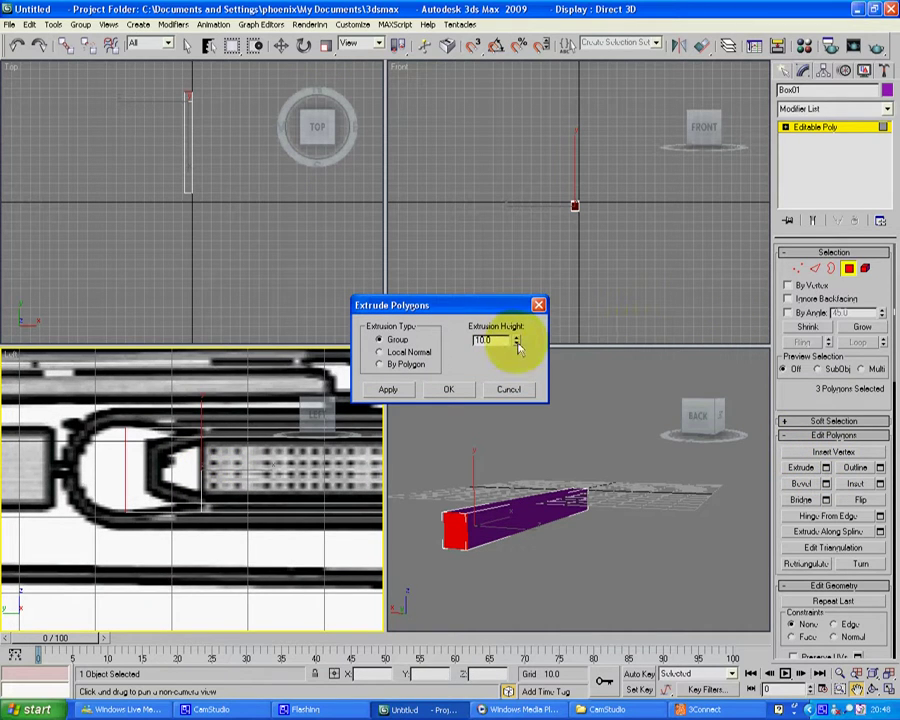
{"action": "left_click_drag", "start_coordinate": [519, 347], "coordinate": [518, 356]}
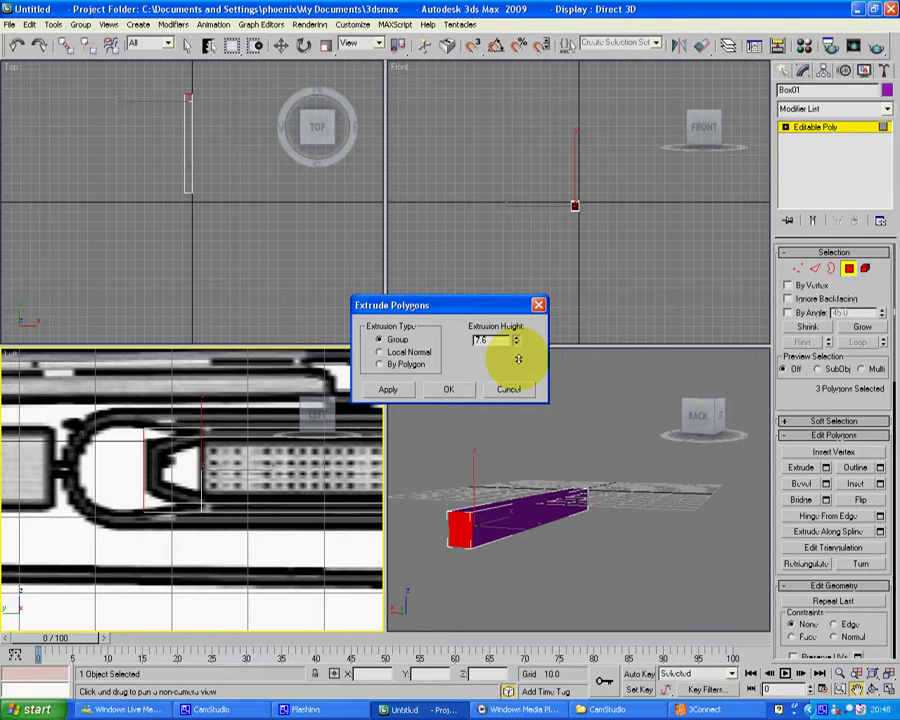
{"action": "left_click", "coordinate": [451, 390]}
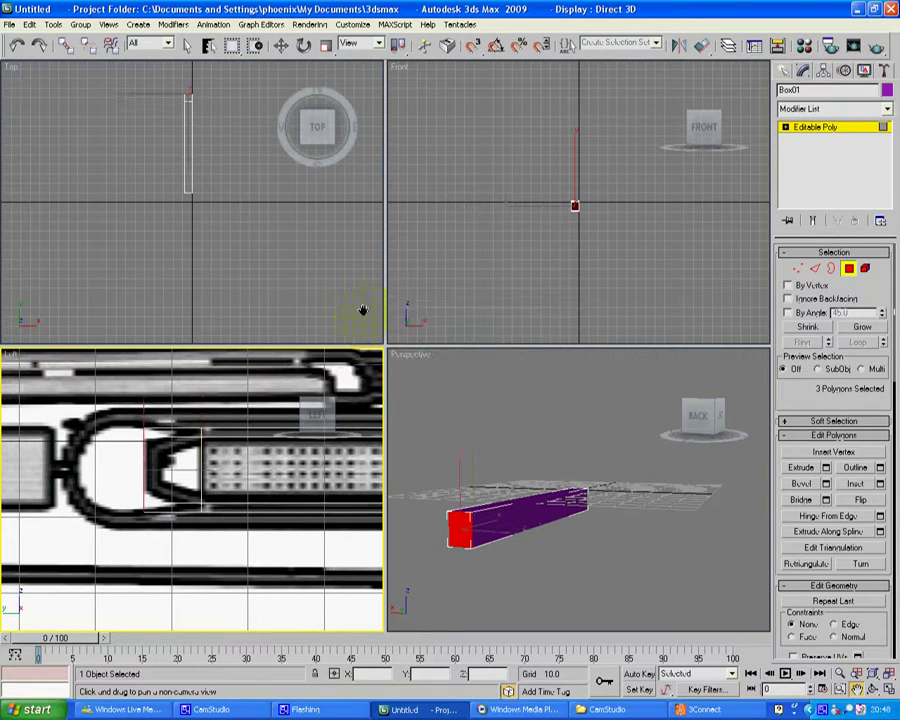
- Scale the extruded end polygons down vertically in the Left view to taper the tip along the blueprint
{"action": "left_click", "coordinate": [327, 46]}
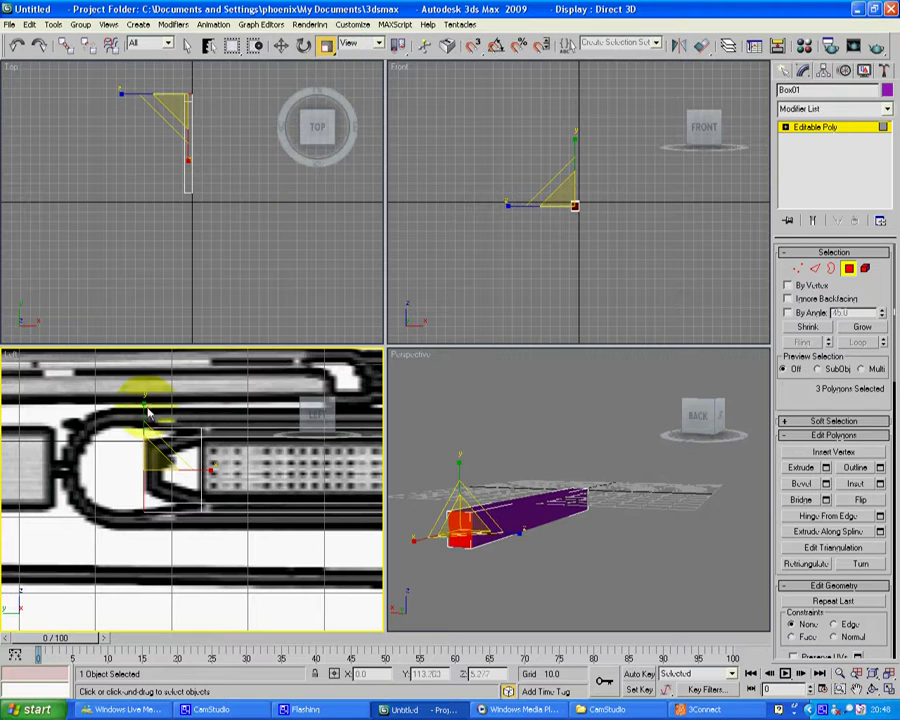
{"action": "left_click_drag", "start_coordinate": [145, 412], "coordinate": [144, 440]}
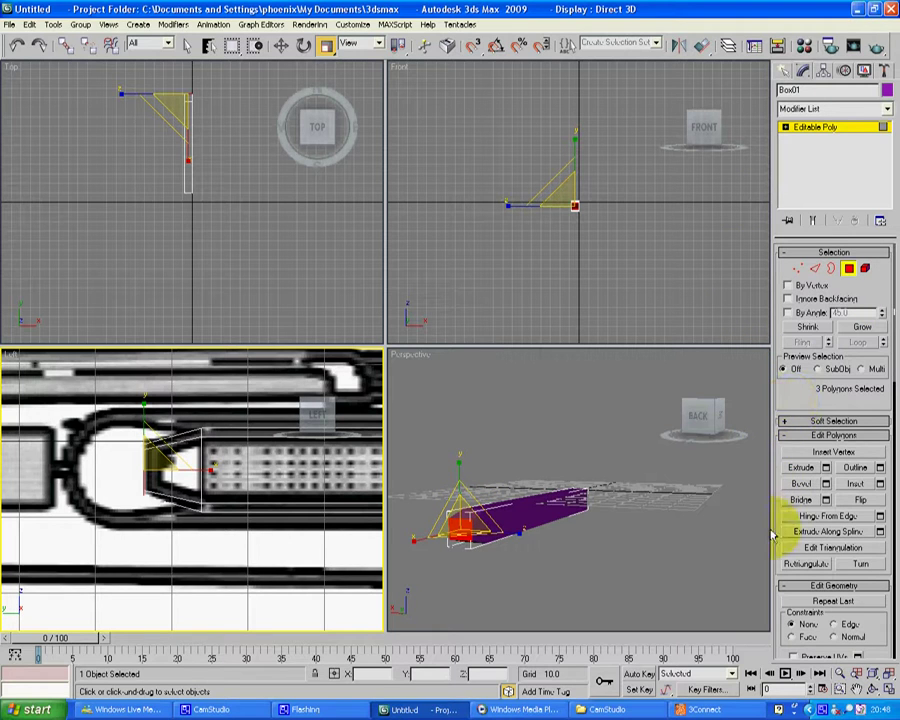
- Scale the four inner vertices at the tapered tip's end closer together vertically in the Left view to thicken the rim along the blueprint
{"action": "left_click", "coordinate": [850, 268]}
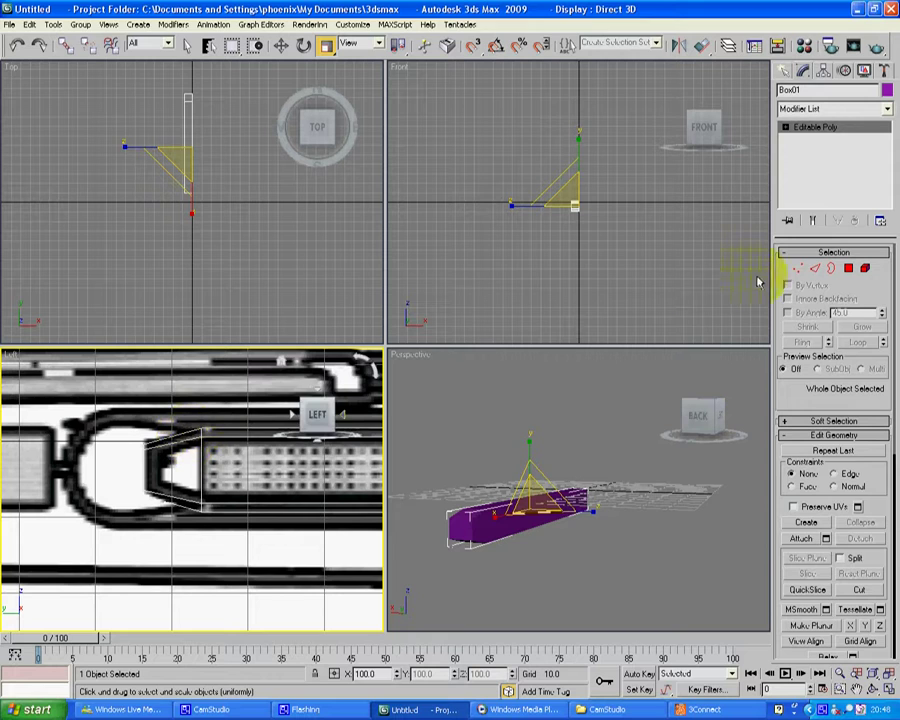
{"action": "left_click", "coordinate": [797, 268]}
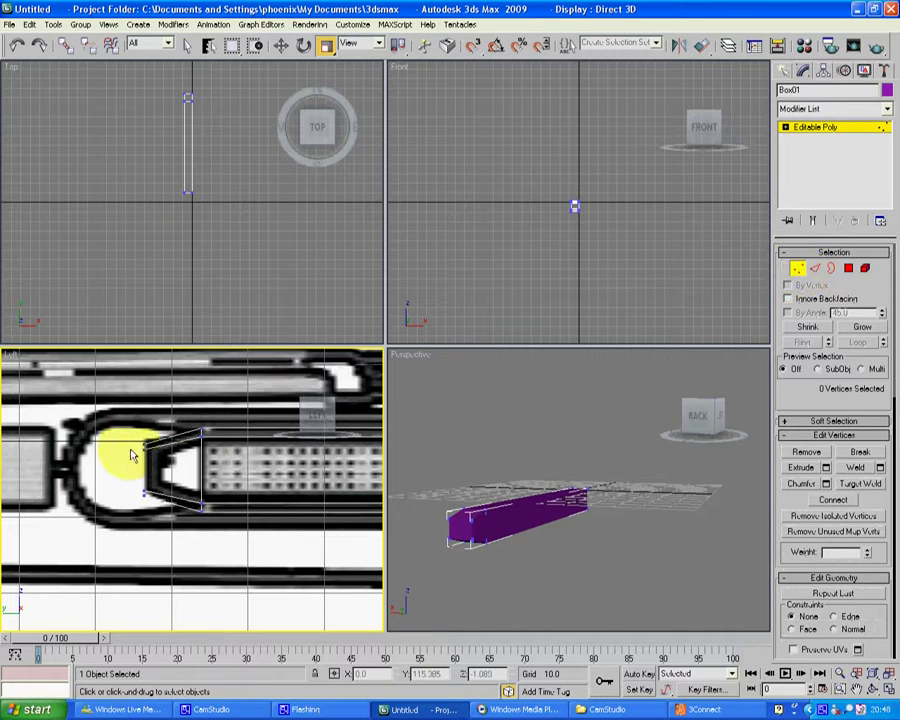
{"action": "left_click", "coordinate": [156, 497]}
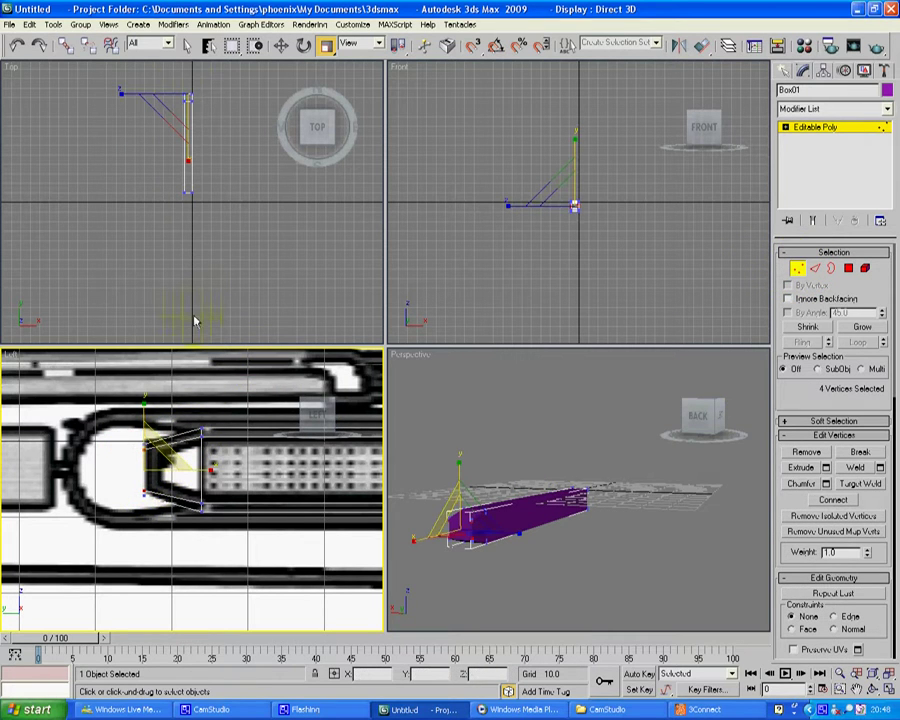
{"action": "left_click_drag", "start_coordinate": [156, 415], "coordinate": [145, 408]}
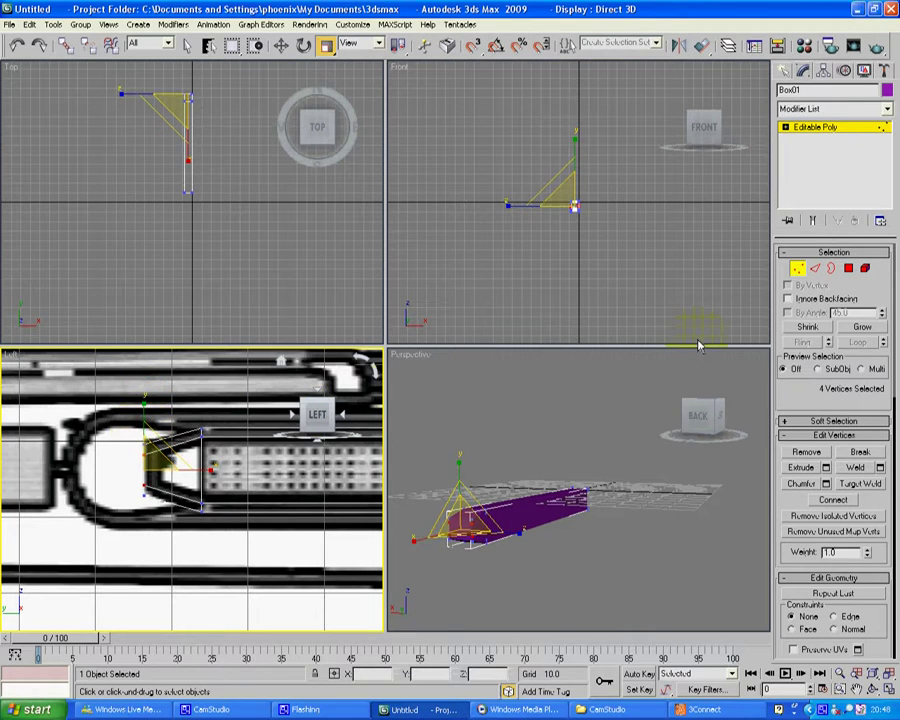
- Select the four upper and lower rim polygons along the box and its tapered tip, leaving the tip's middle polygon unselected
{"action": "left_click", "coordinate": [848, 270]}
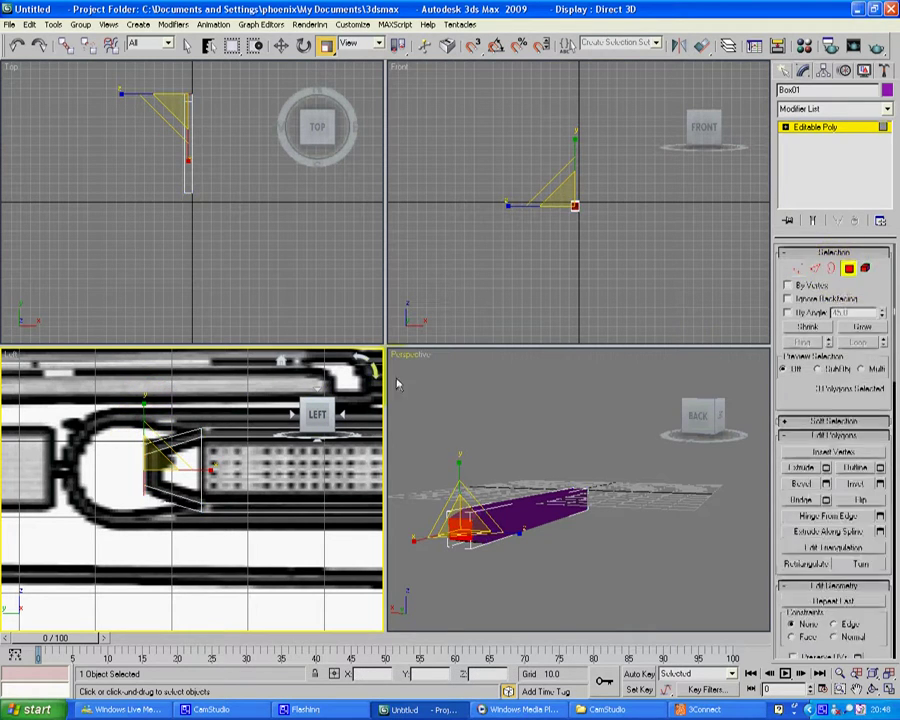
{"action": "left_click", "coordinate": [181, 455]}
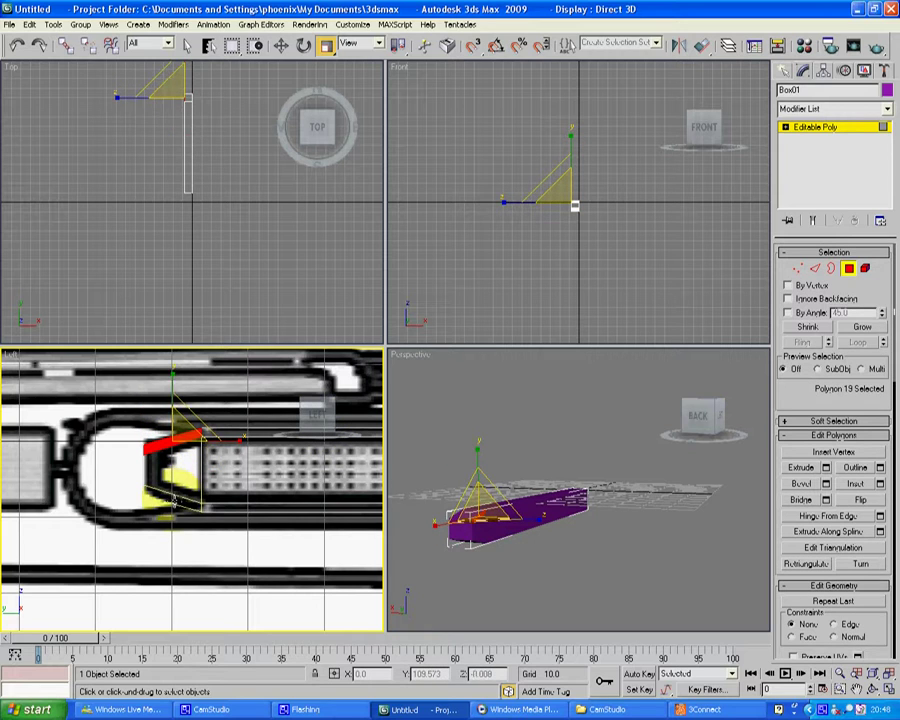
{"action": "left_click", "coordinate": [174, 500], "text": "ctrl"}
{"action": "left_click", "coordinate": [242, 508], "text": "ctrl"}
{"action": "left_click", "coordinate": [244, 436], "text": "ctrl"}
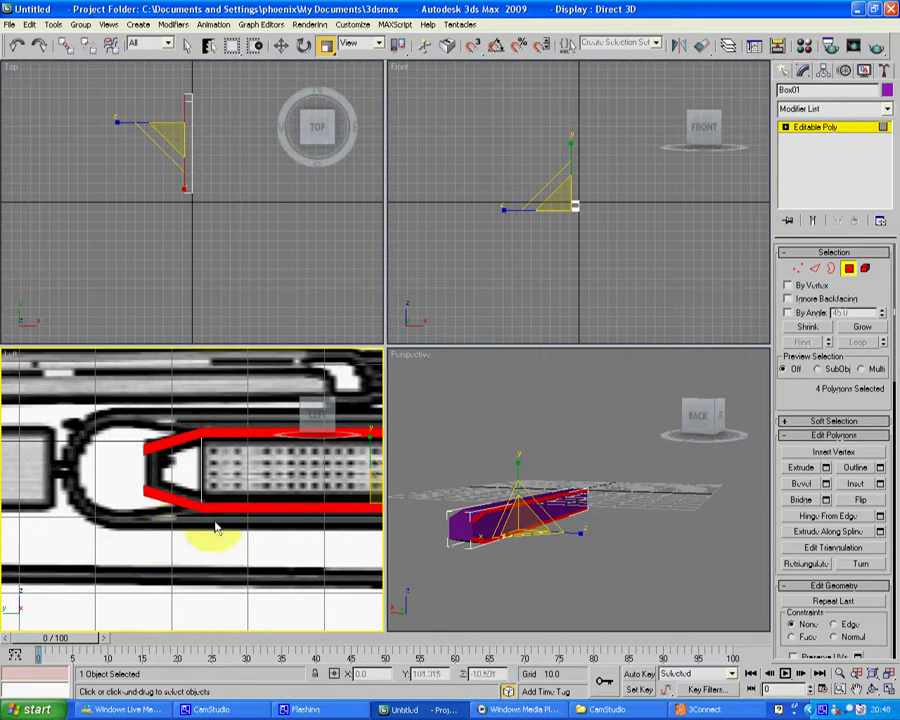
{"action": "left_click", "coordinate": [150, 468], "text": "ctrl"}
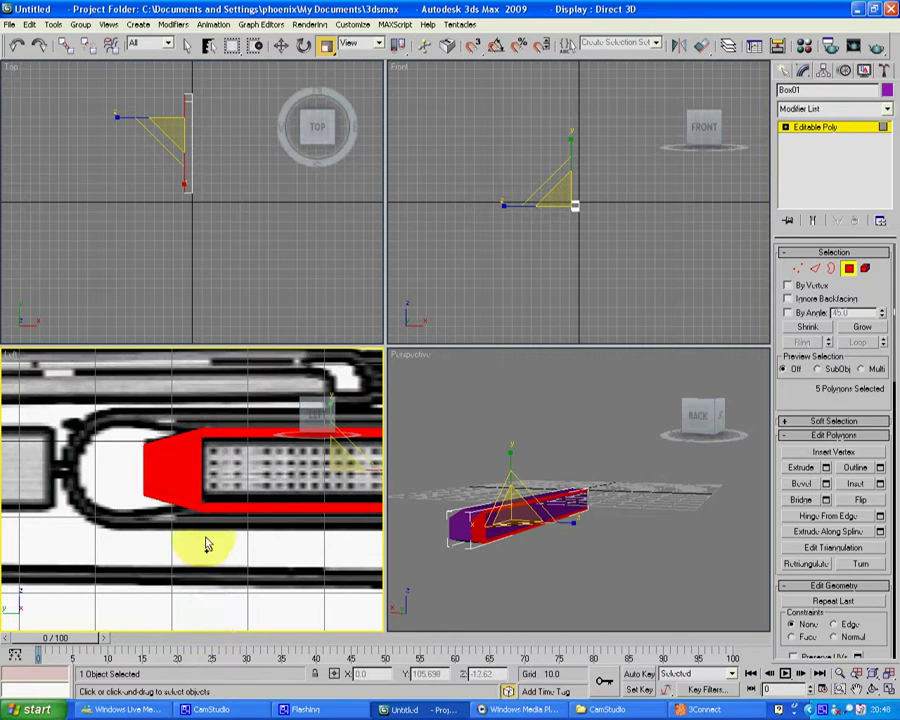
{"action": "key", "text": "ctrl+z"}
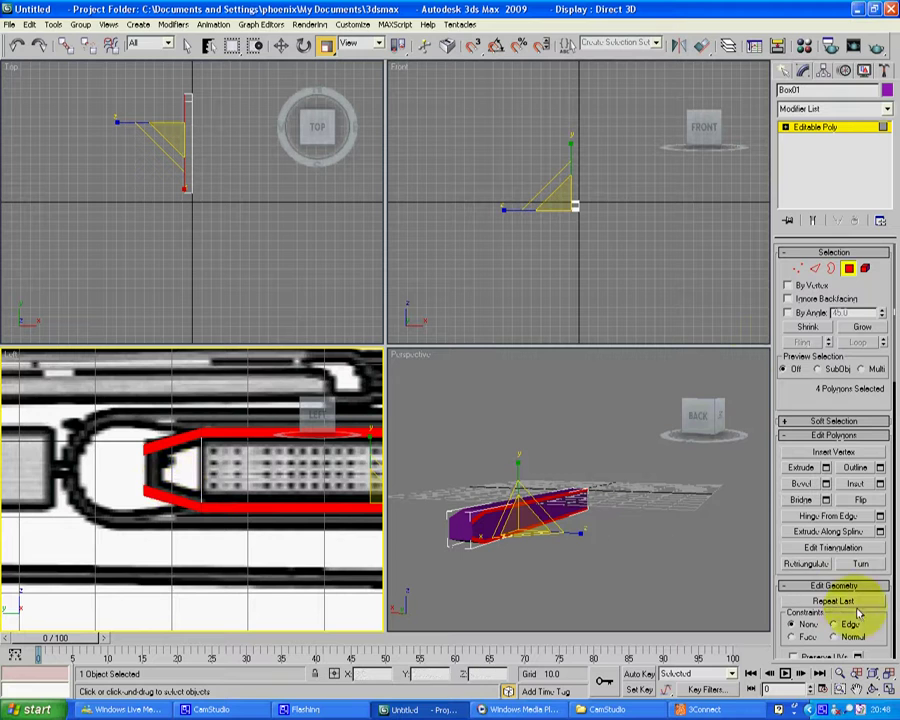
- Activate Slice Plane at vertex level and, with angle snap on, rotate the plane 90 degrees about Z to cross the box's length
{"action": "left_click", "coordinate": [797, 268]}
{"action": "left_click_drag", "start_coordinate": [885, 604], "coordinate": [878, 436]}
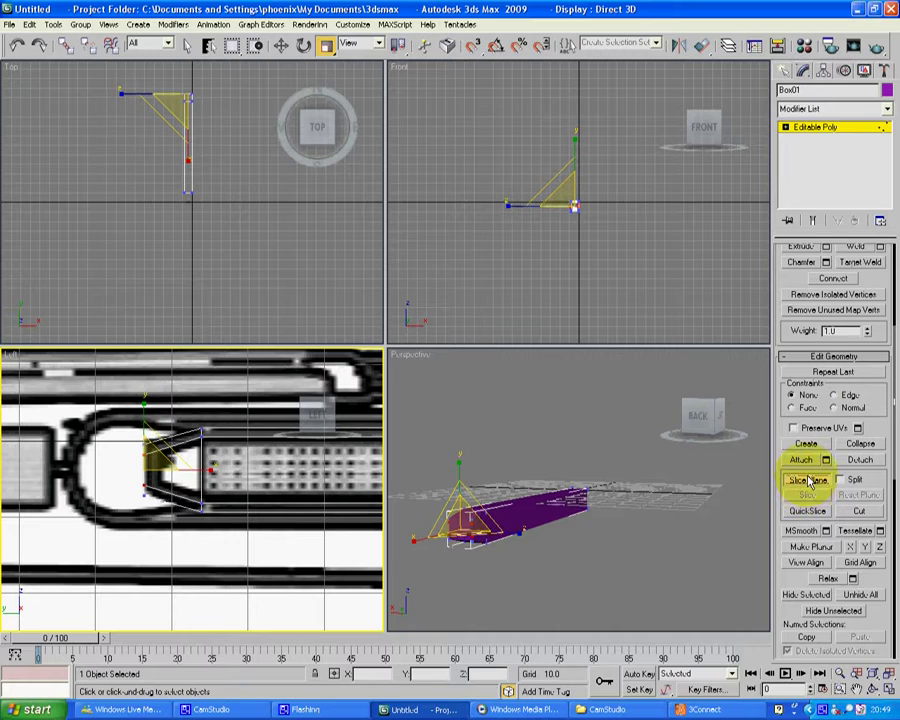
{"action": "left_click", "coordinate": [818, 481]}
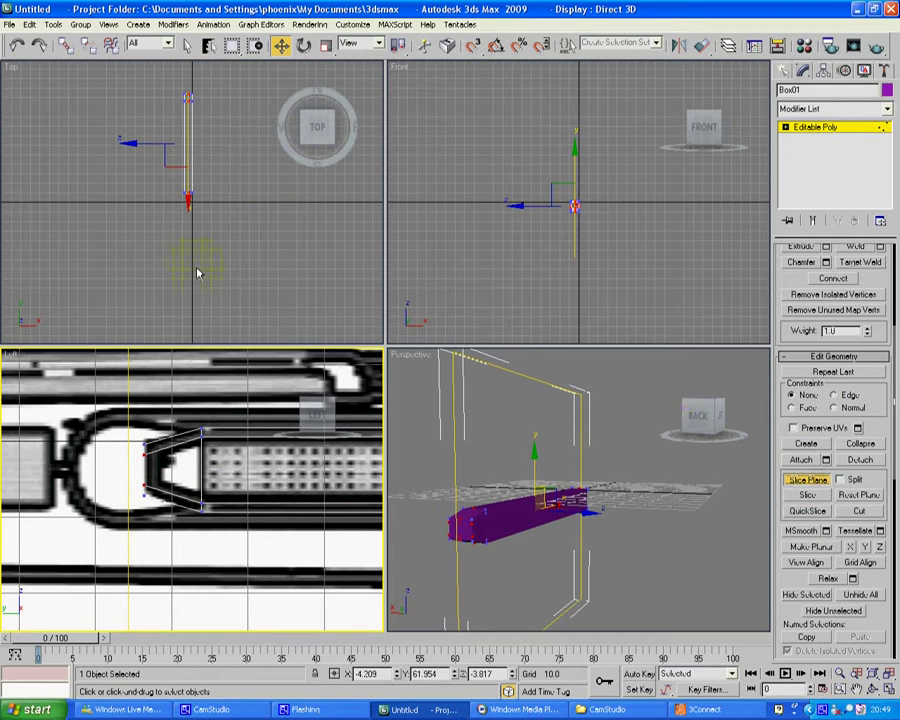
{"action": "left_click", "coordinate": [304, 45]}
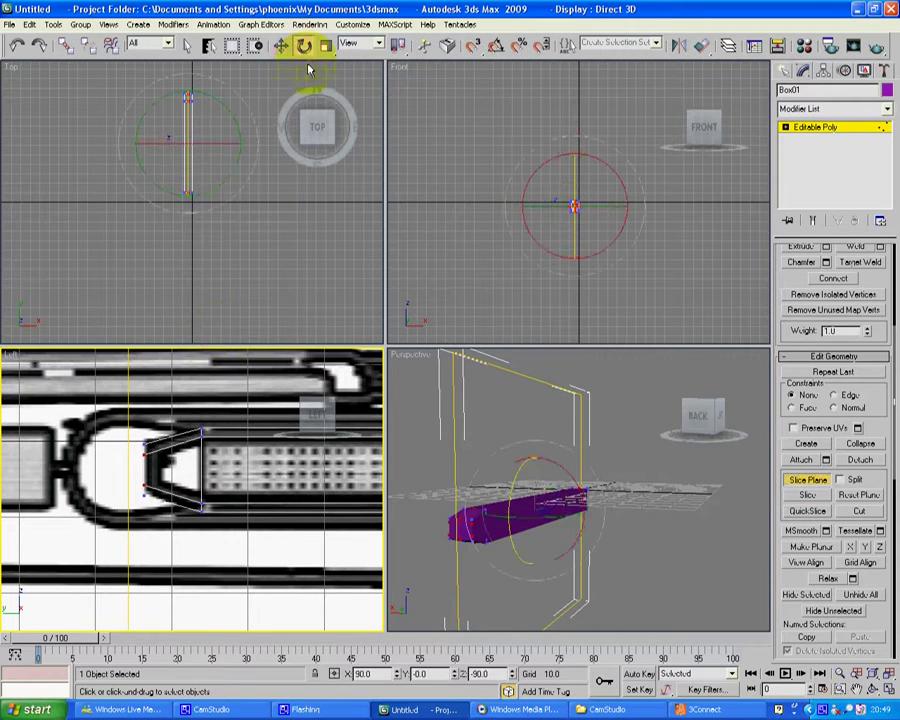
{"action": "right_click", "coordinate": [548, 213]}
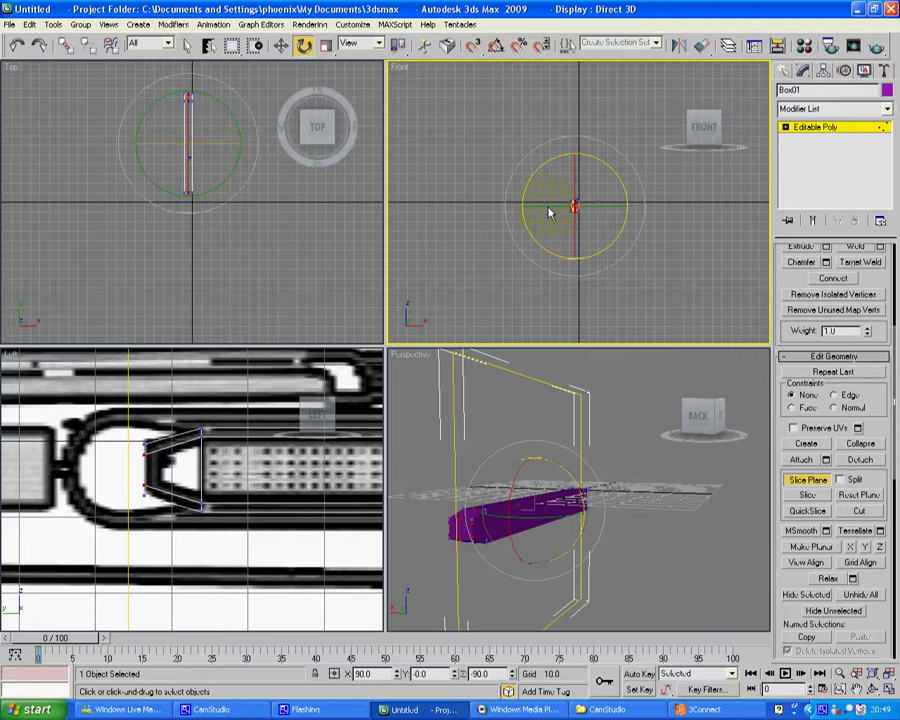
{"action": "left_click_drag", "start_coordinate": [547, 206], "coordinate": [737, 215]}
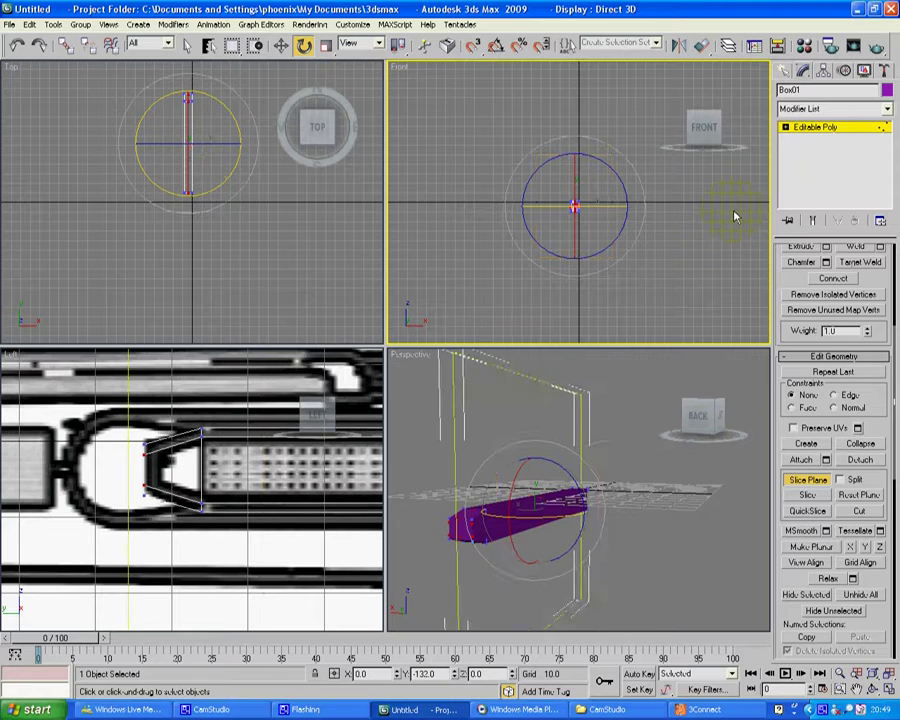
{"action": "left_click", "coordinate": [498, 48]}
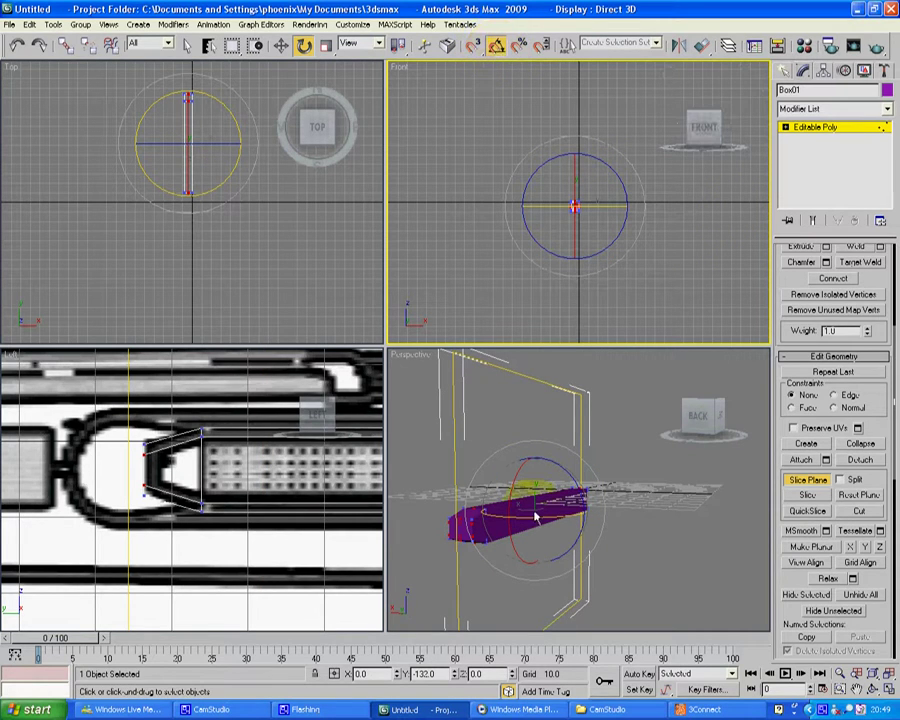
{"action": "left_click_drag", "start_coordinate": [535, 525], "coordinate": [600, 516]}
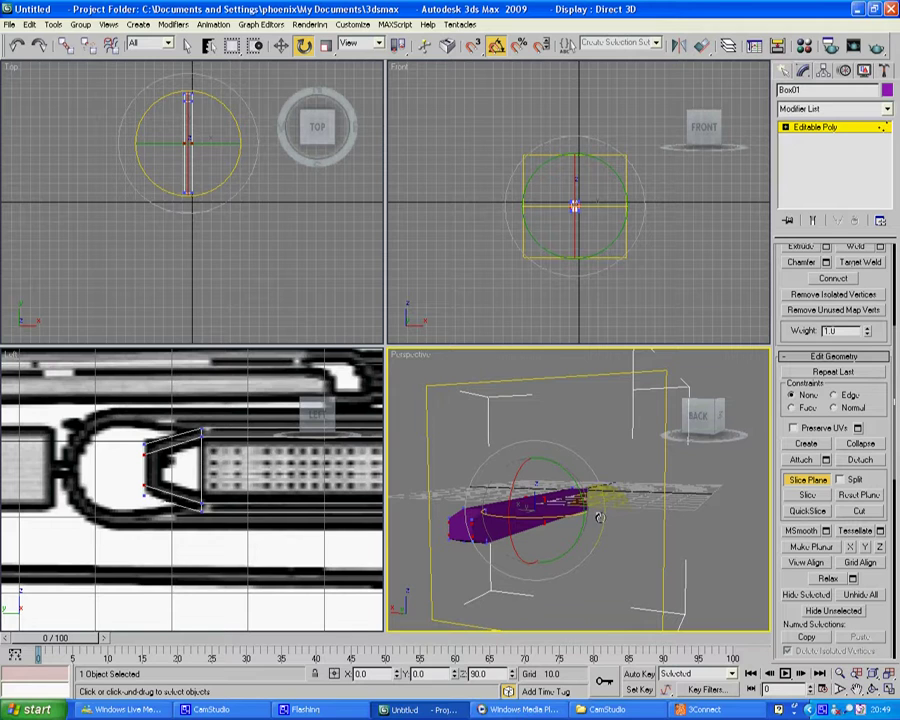
- Move the slice plane along Y to about 112.33, just inside the tapered tip's end, and slice the box there
{"action": "key", "text": "w"}
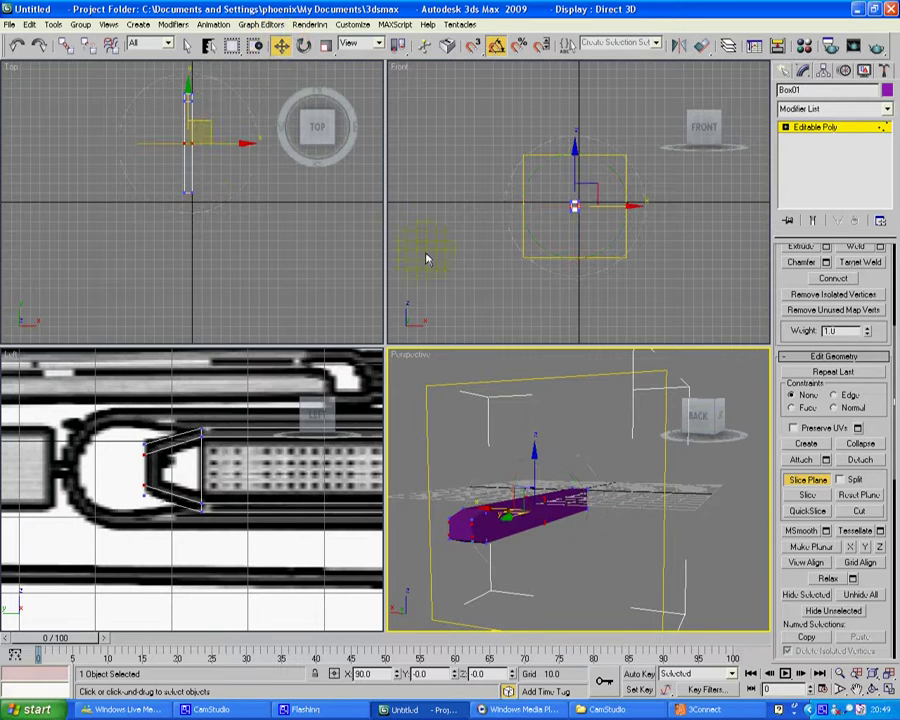
{"action": "right_click", "coordinate": [605, 525]}
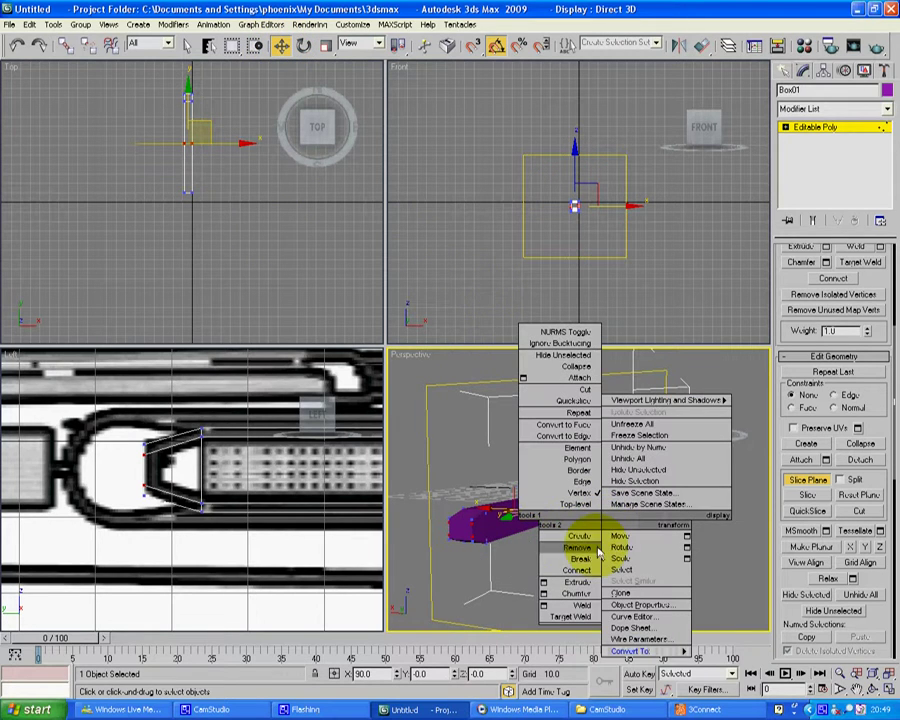
{"action": "left_click", "coordinate": [637, 537]}
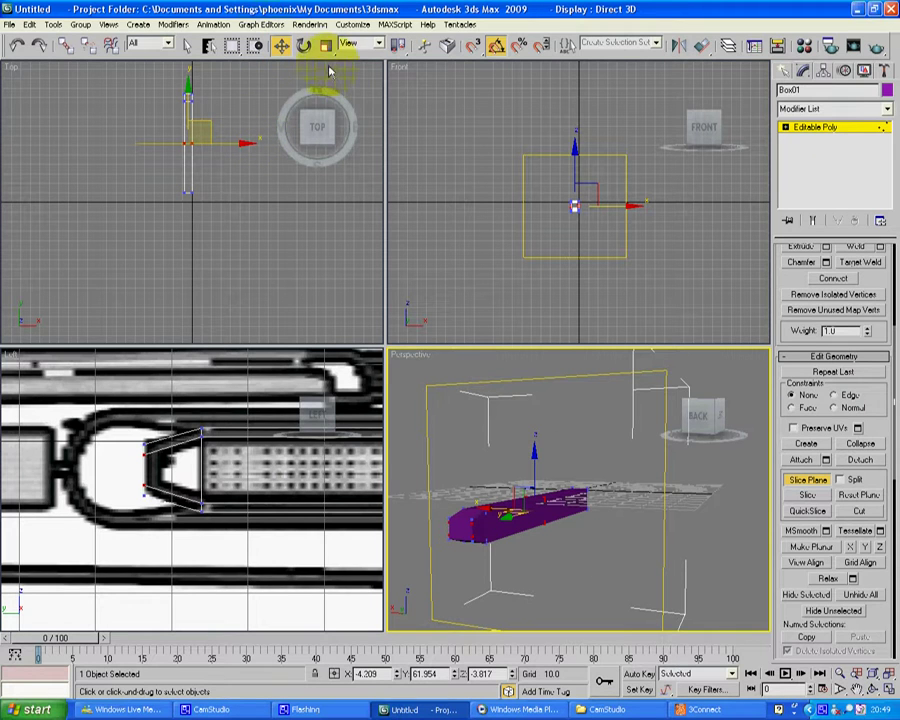
{"action": "right_click", "coordinate": [515, 534]}
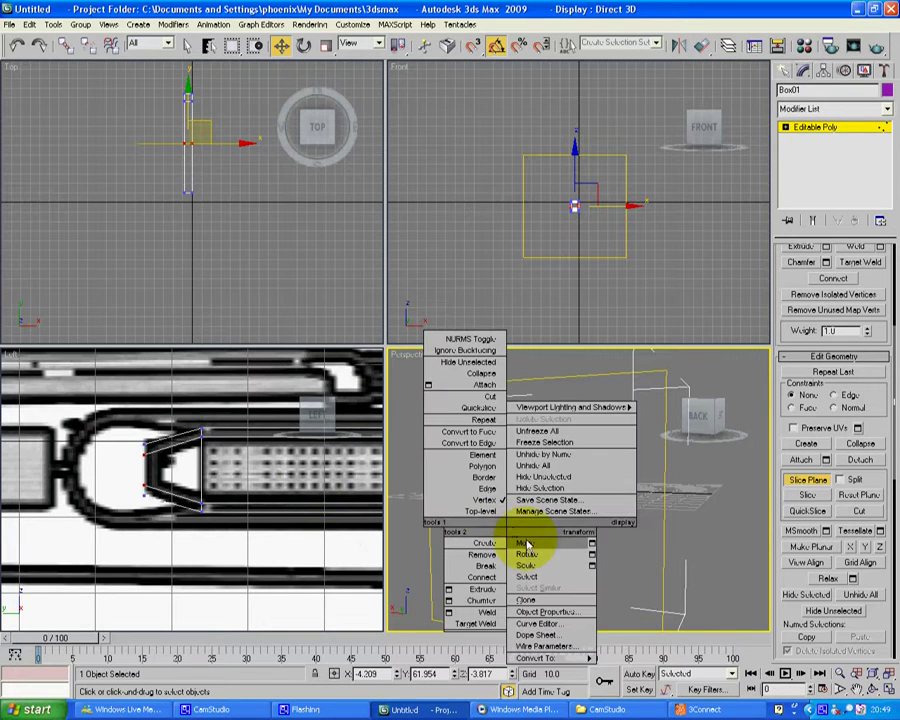
{"action": "left_click", "coordinate": [527, 543]}
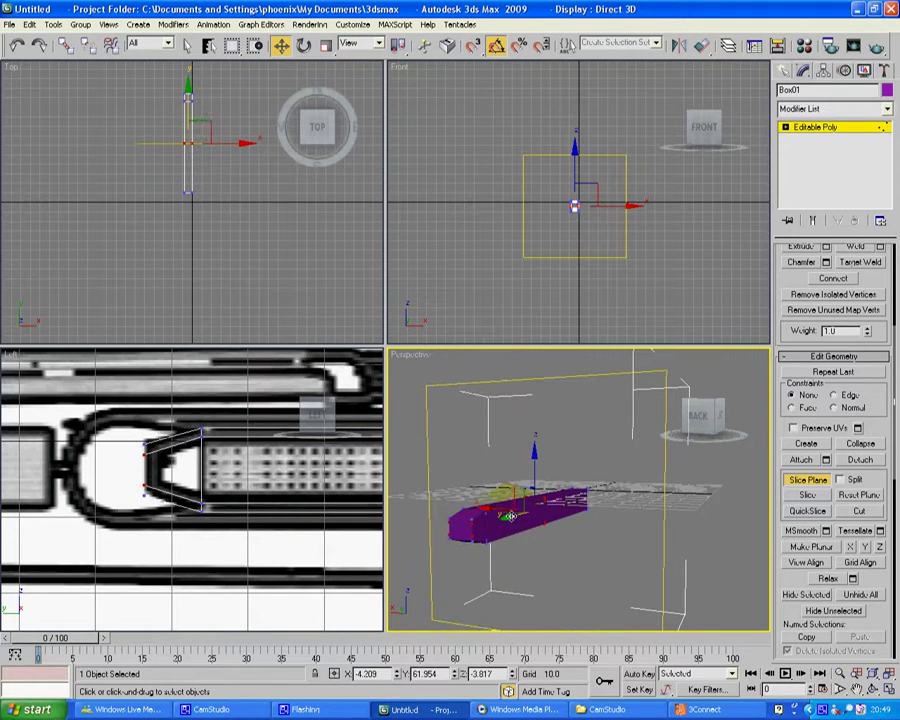
{"action": "left_click_drag", "start_coordinate": [510, 516], "coordinate": [439, 547]}
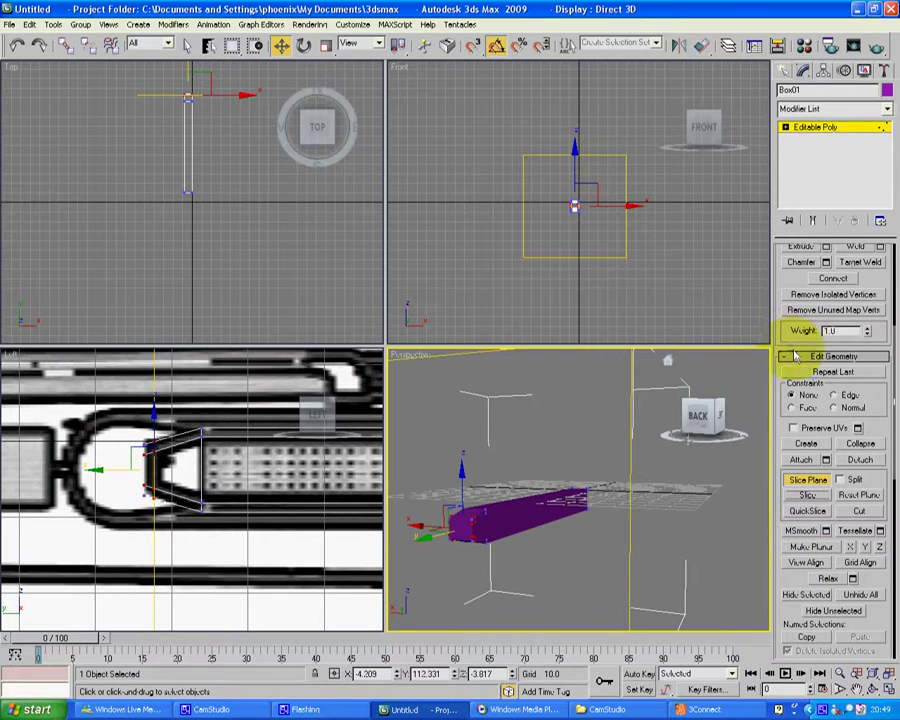
- Return to polygon level and add the narrow sliced polygon at the tip's end to the rim polygon selection
{"action": "left_click_drag", "start_coordinate": [819, 292], "coordinate": [813, 672]}
{"action": "left_click", "coordinate": [853, 268]}
{"action": "key", "text": "r"}
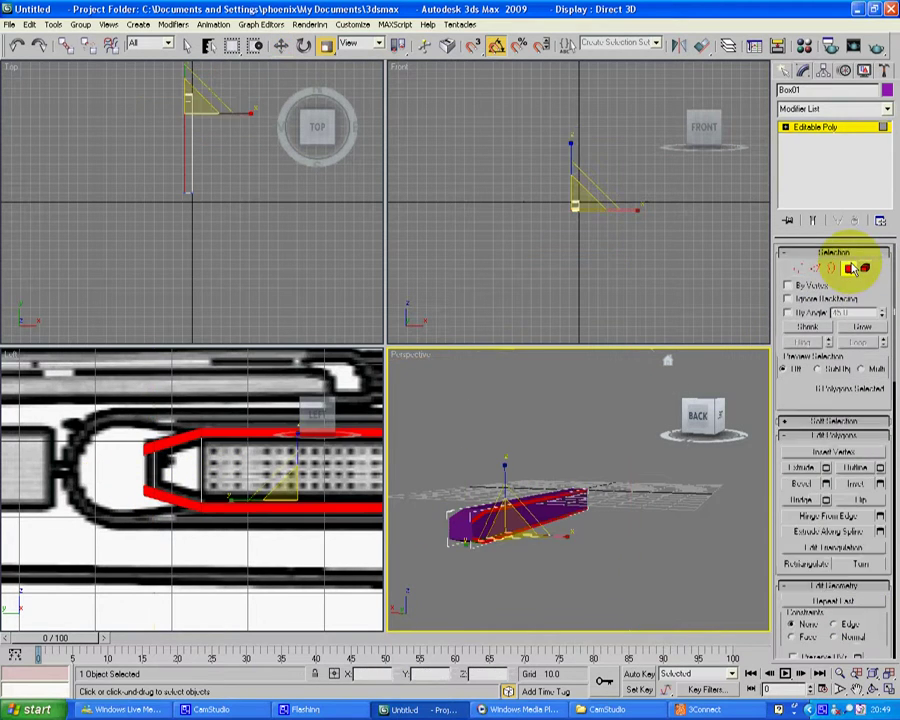
{"action": "left_click", "coordinate": [160, 466], "text": "ctrl"}
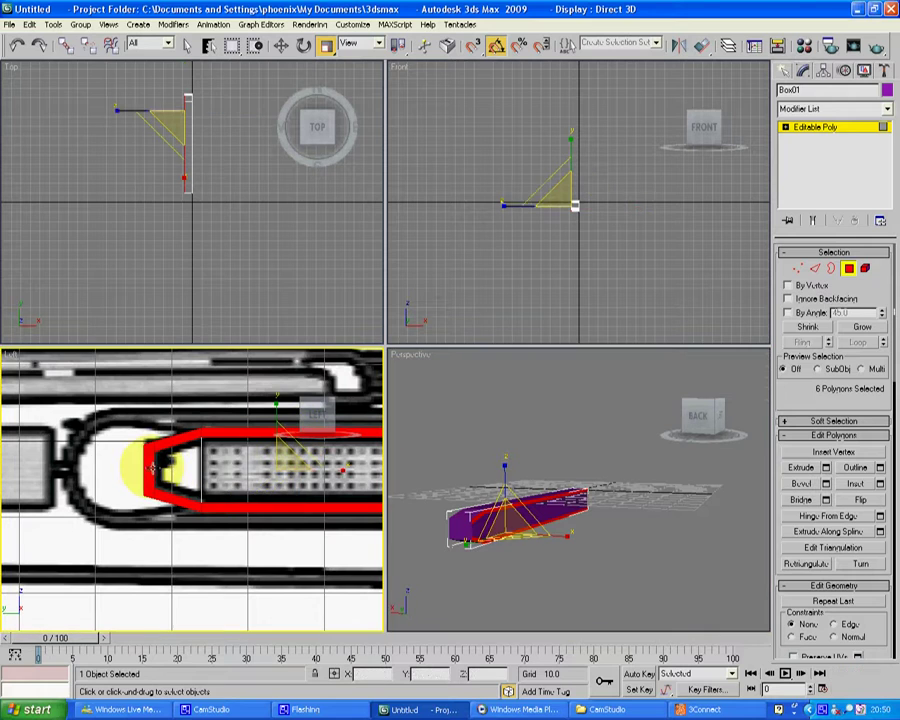
- Try to extrude the seven selected rim polygons as a group with a height of 1.0
{"action": "left_click", "coordinate": [826, 467]}
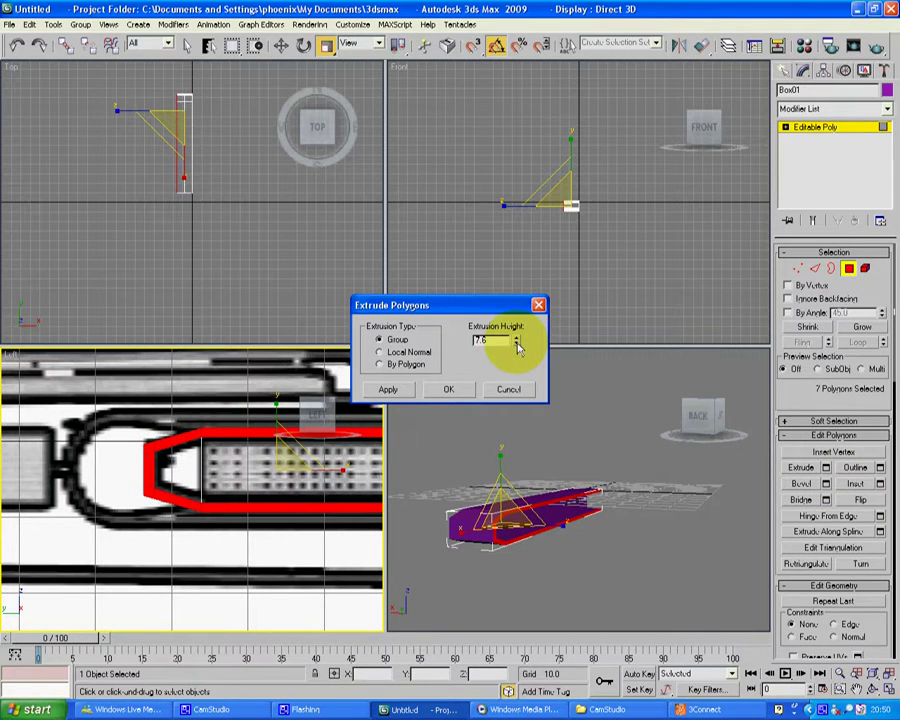
{"action": "left_click_drag", "start_coordinate": [517, 347], "coordinate": [517, 410]}
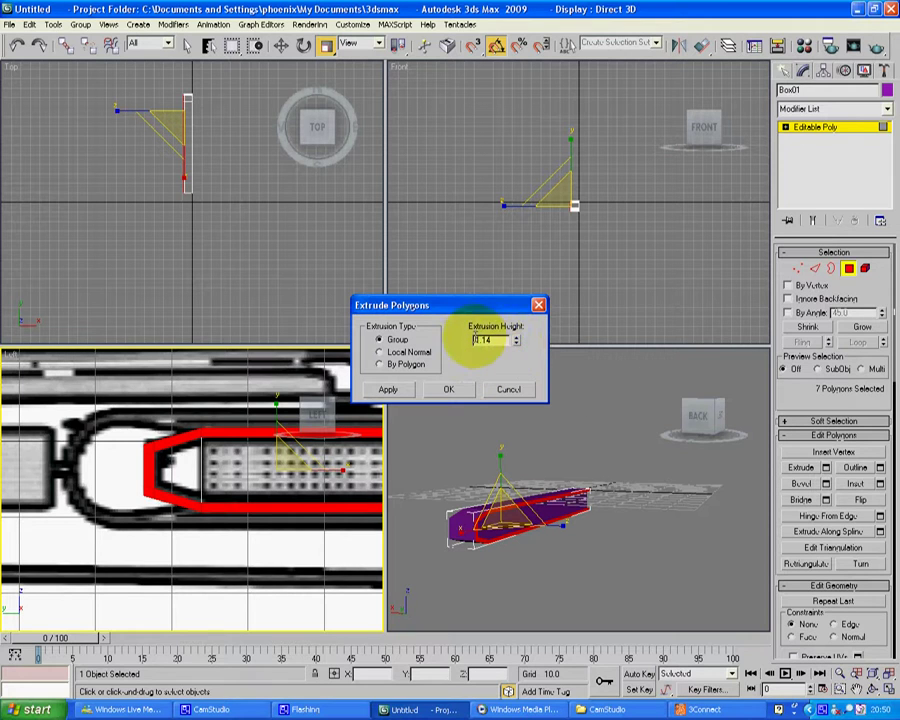
{"action": "type", "text": "0"}
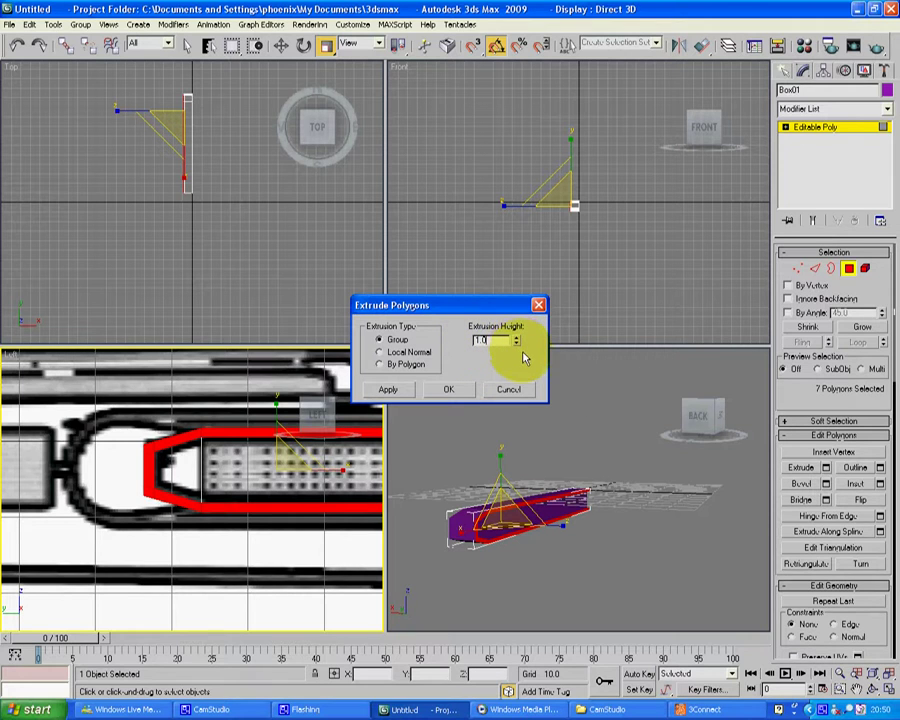
- Examine the rim extrusion preview from below and from the front in the Perspective viewport
{"action": "left_click", "coordinate": [873, 688]}
{"action": "left_click_drag", "start_coordinate": [577, 547], "coordinate": [538, 573]}
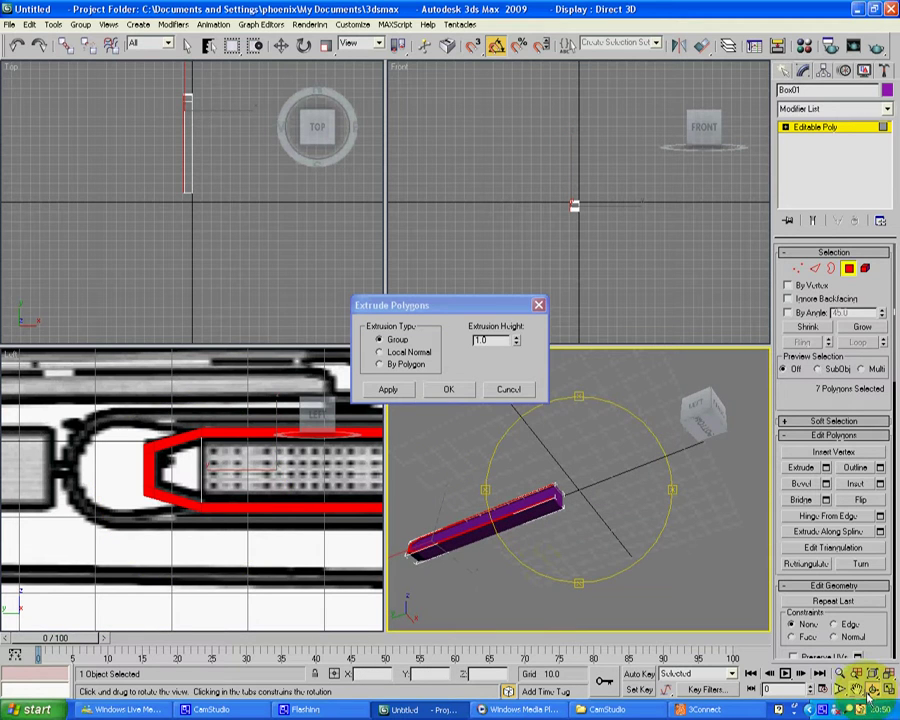
{"action": "left_click", "coordinate": [856, 688]}
{"action": "left_click_drag", "start_coordinate": [634, 518], "coordinate": [738, 522]}
{"action": "scroll", "coordinate": [669, 550], "scroll_direction": "up", "scroll_amount": 4}
{"action": "left_click_drag", "start_coordinate": [669, 550], "coordinate": [575, 450]}
{"action": "left_click_drag", "start_coordinate": [675, 526], "coordinate": [665, 346]}
{"action": "left_click", "coordinate": [872, 690]}
- Select the 16 vertices on the side opposite the rim and move them about -5 along X to thin the box
{"action": "left_click", "coordinate": [649, 211]}
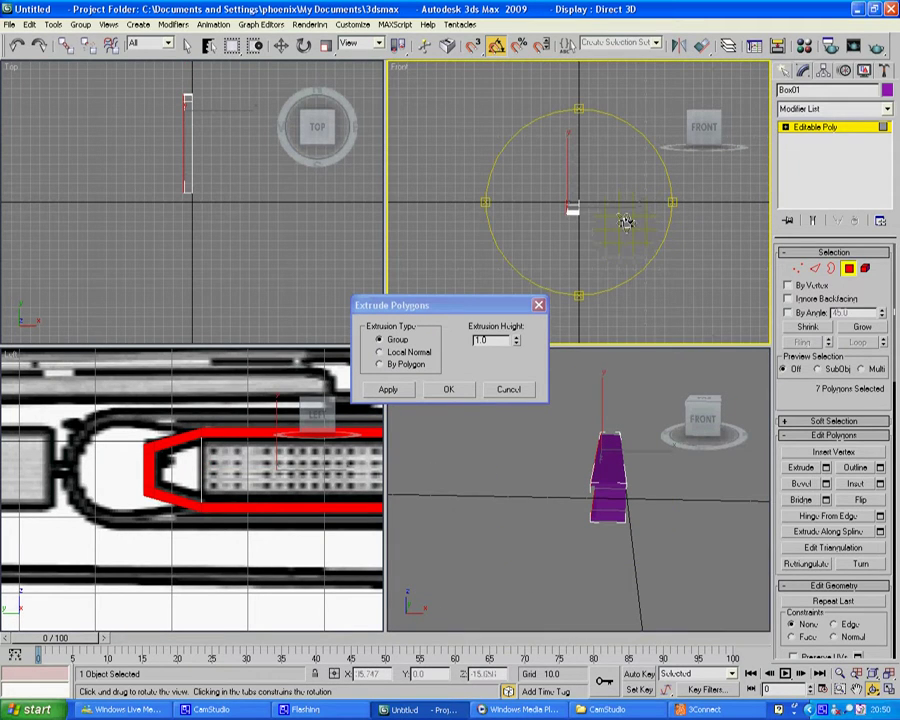
{"action": "left_click_drag", "start_coordinate": [627, 222], "coordinate": [806, 283]}
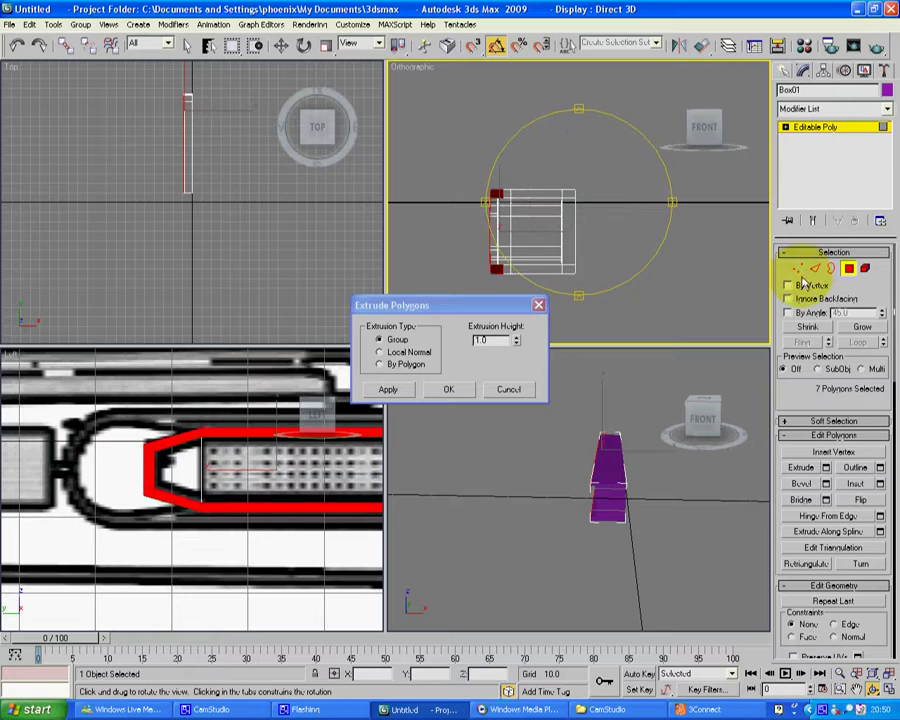
{"action": "left_click", "coordinate": [799, 270]}
{"action": "left_click_drag", "start_coordinate": [592, 275], "coordinate": [594, 278]}
{"action": "left_click", "coordinate": [281, 45]}
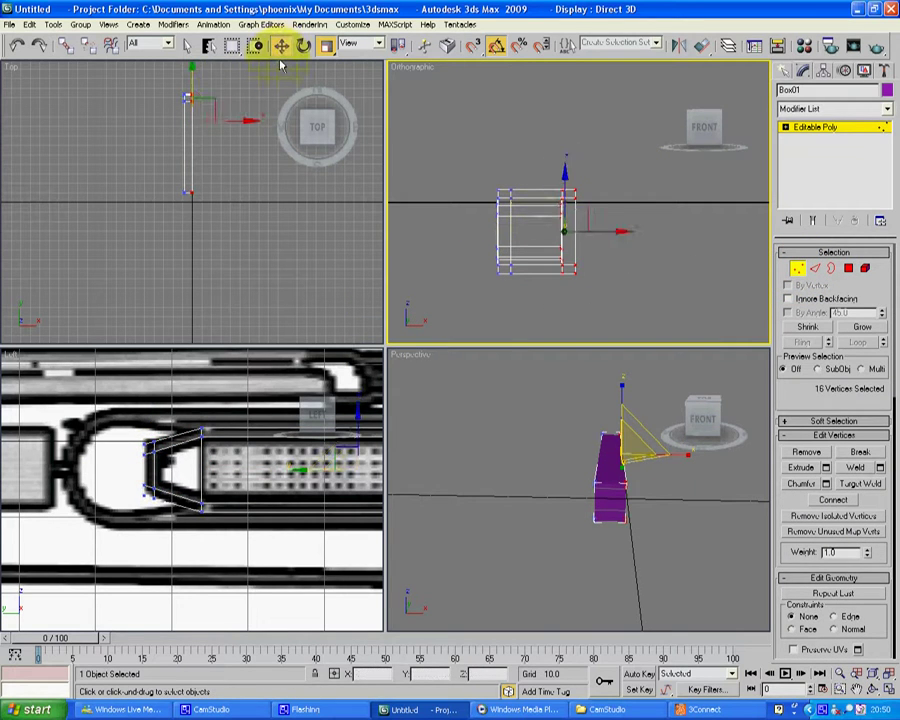
{"action": "left_click_drag", "start_coordinate": [612, 233], "coordinate": [569, 240]}
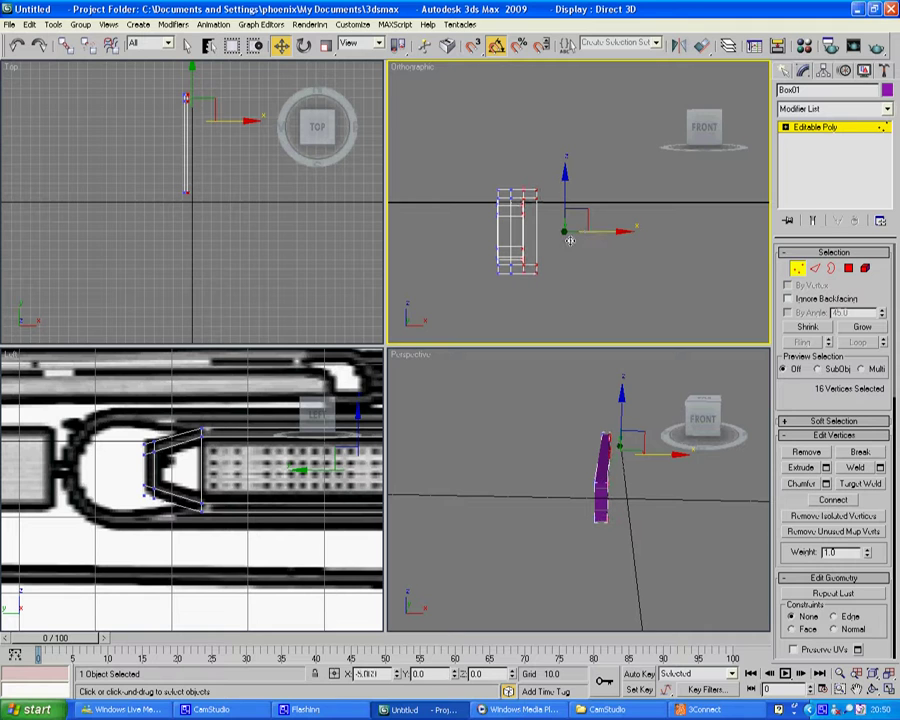
{"action": "left_click", "coordinate": [617, 301]}
- Examine the blueprint's long section beyond the box's other end in the Left viewport
{"action": "left_click", "coordinate": [857, 690]}
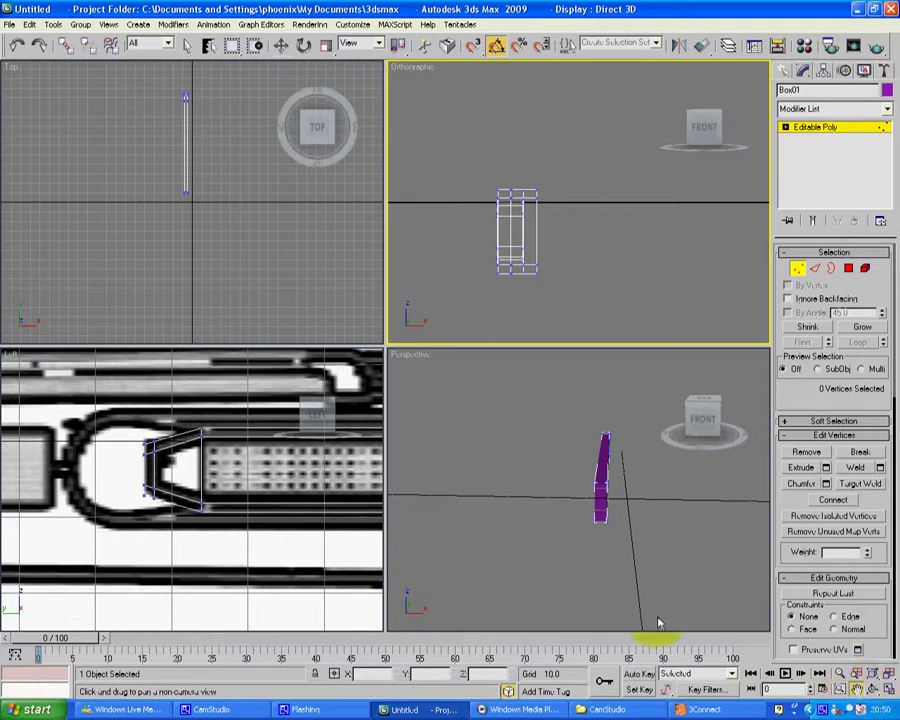
{"action": "left_click_drag", "start_coordinate": [341, 468], "coordinate": [217, 459]}
{"action": "scroll", "coordinate": [292, 481], "scroll_direction": "down", "scroll_amount": 5}
{"action": "left_click_drag", "start_coordinate": [319, 480], "coordinate": [122, 467]}
{"action": "scroll", "coordinate": [189, 482], "scroll_direction": "up", "scroll_amount": 1}
{"action": "left_click_drag", "start_coordinate": [189, 482], "coordinate": [187, 468]}
{"action": "scroll", "coordinate": [187, 468], "scroll_direction": "up", "scroll_amount": 2}
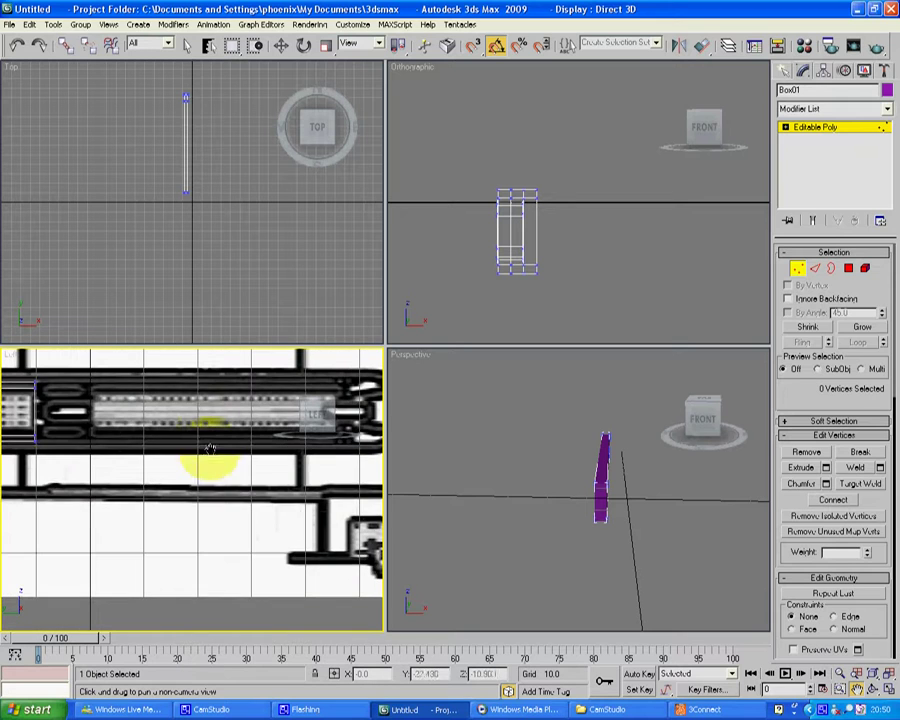
{"action": "scroll", "coordinate": [192, 495], "scroll_direction": "up", "scroll_amount": 2}
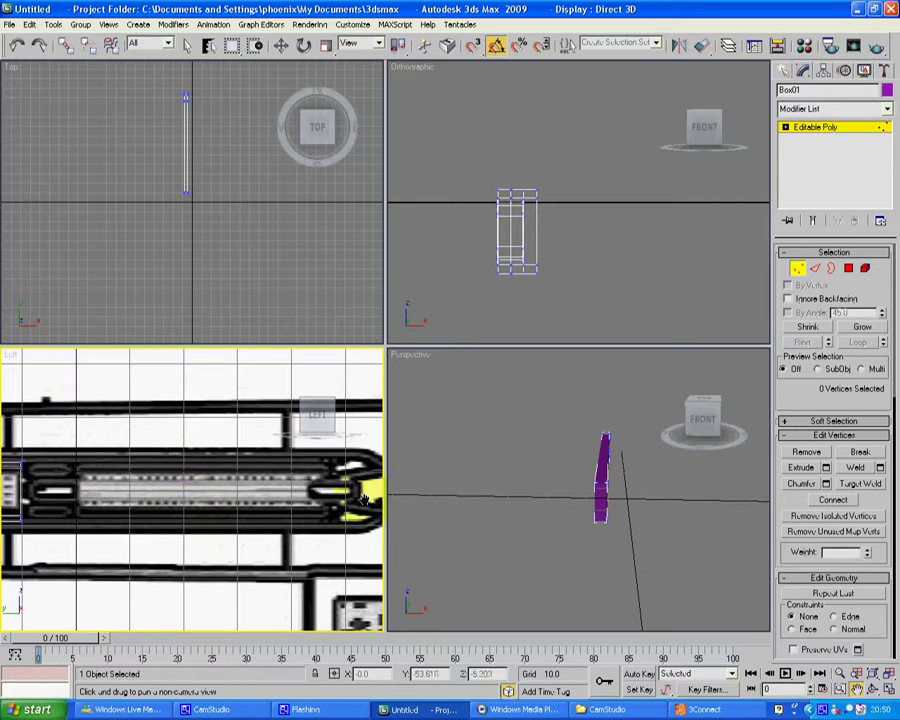
- Create a box over the blueprint's long section in the Left viewport, about 9.8 long, 46.6 wide and 2.7 high, with three length segments
{"action": "left_click", "coordinate": [783, 70]}
{"action": "left_click", "coordinate": [806, 161]}
{"action": "left_click", "coordinate": [242, 408]}
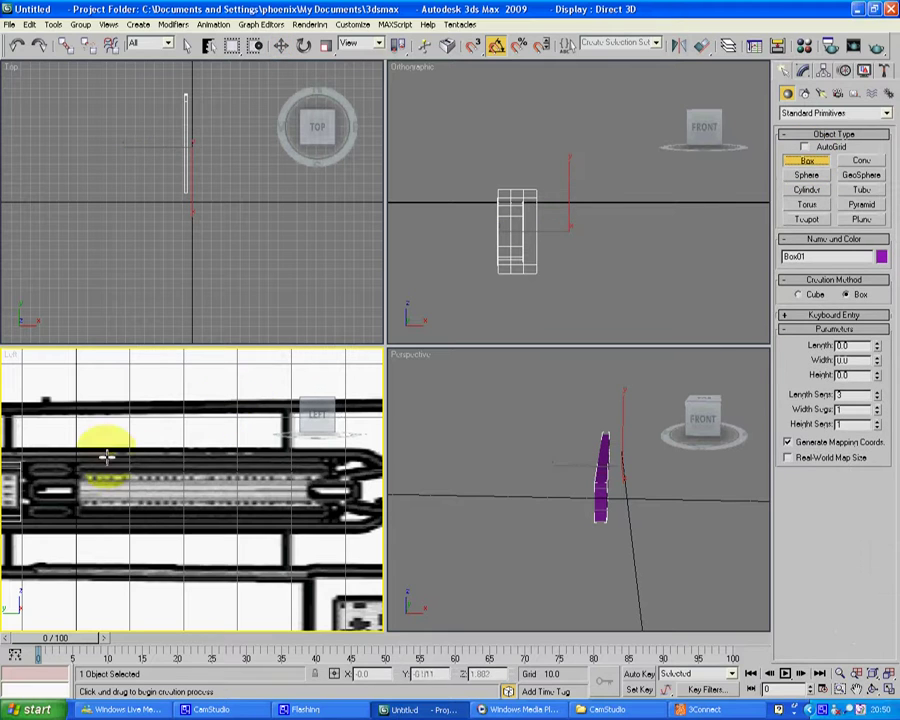
{"action": "left_click_drag", "start_coordinate": [80, 466], "coordinate": [332, 518]}
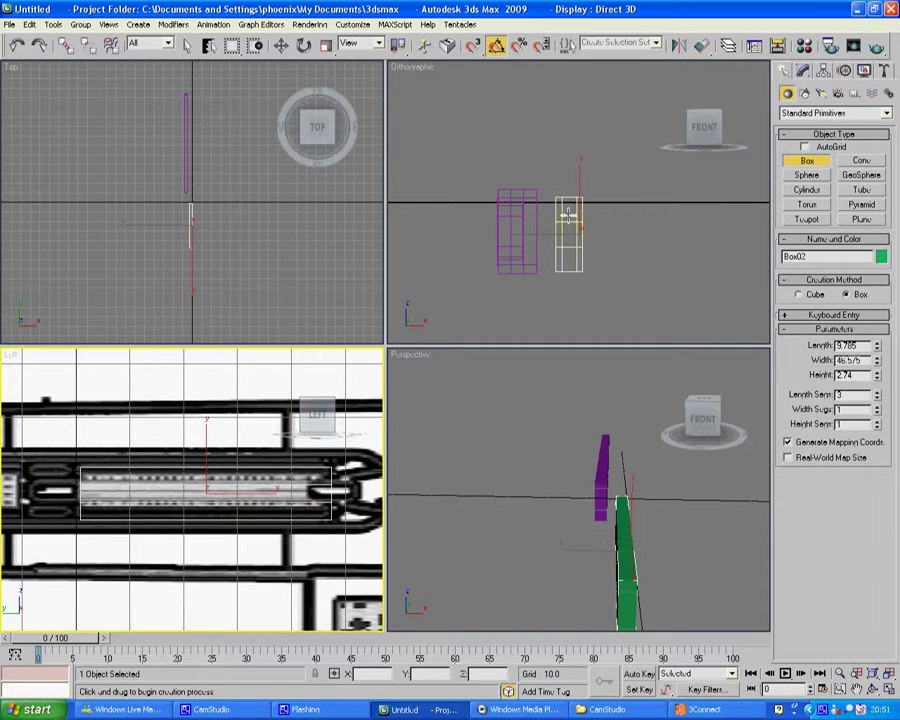
- In the Front view, move the new box along X to about -1.6, beside the first box, and lower it slightly
{"action": "right_click", "coordinate": [426, 82]}
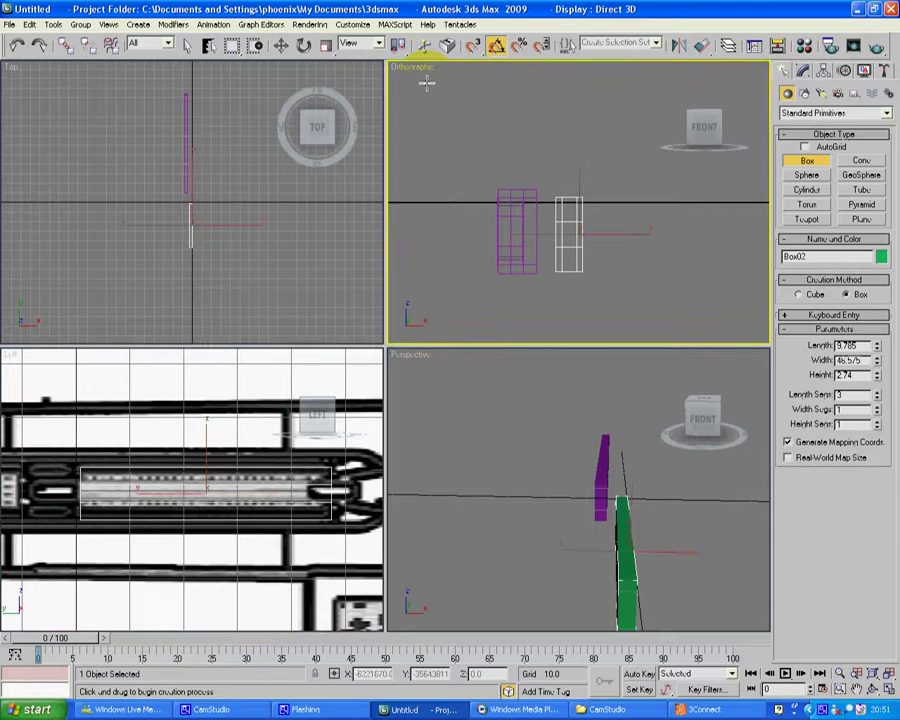
{"action": "key", "text": "f"}
{"action": "scroll", "coordinate": [577, 233], "scroll_direction": "up", "scroll_amount": 8}
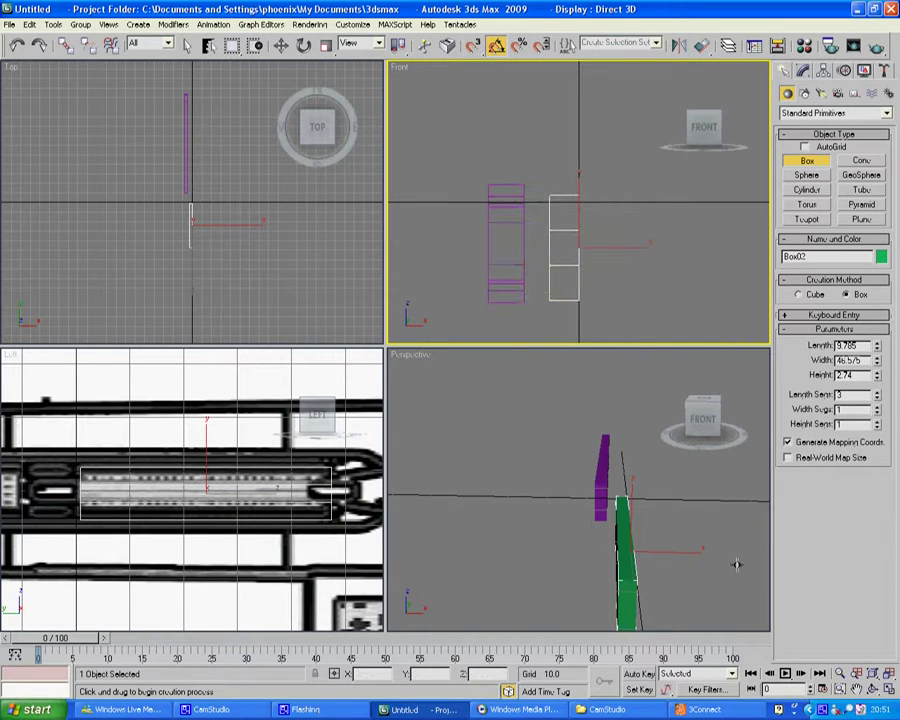
{"action": "left_click", "coordinate": [281, 45]}
{"action": "left_click_drag", "start_coordinate": [611, 244], "coordinate": [585, 247]}
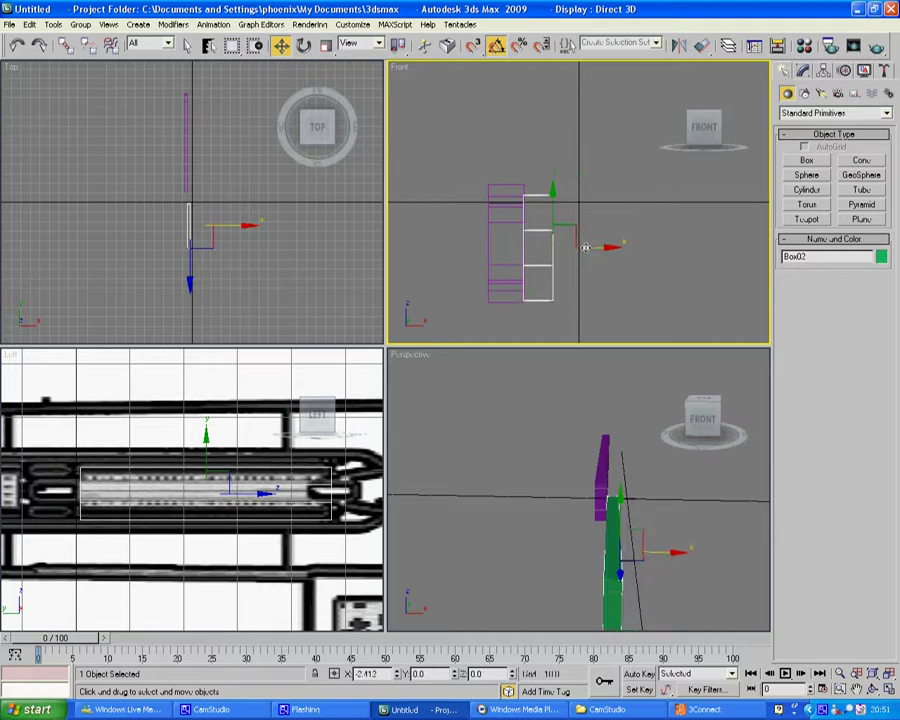
{"action": "left_click", "coordinate": [557, 210]}
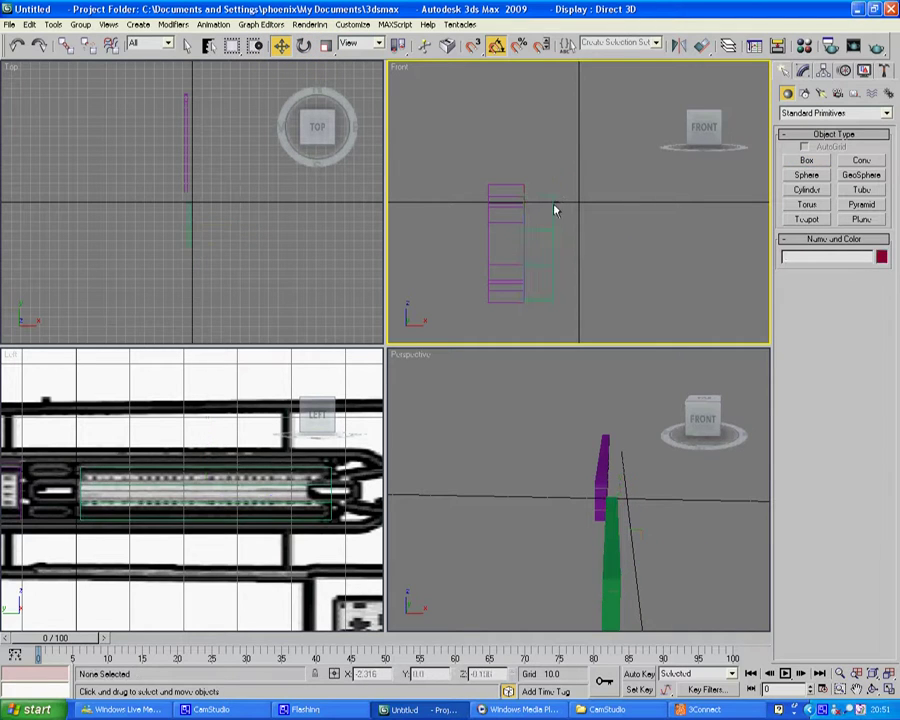
{"action": "left_click", "coordinate": [555, 215]}
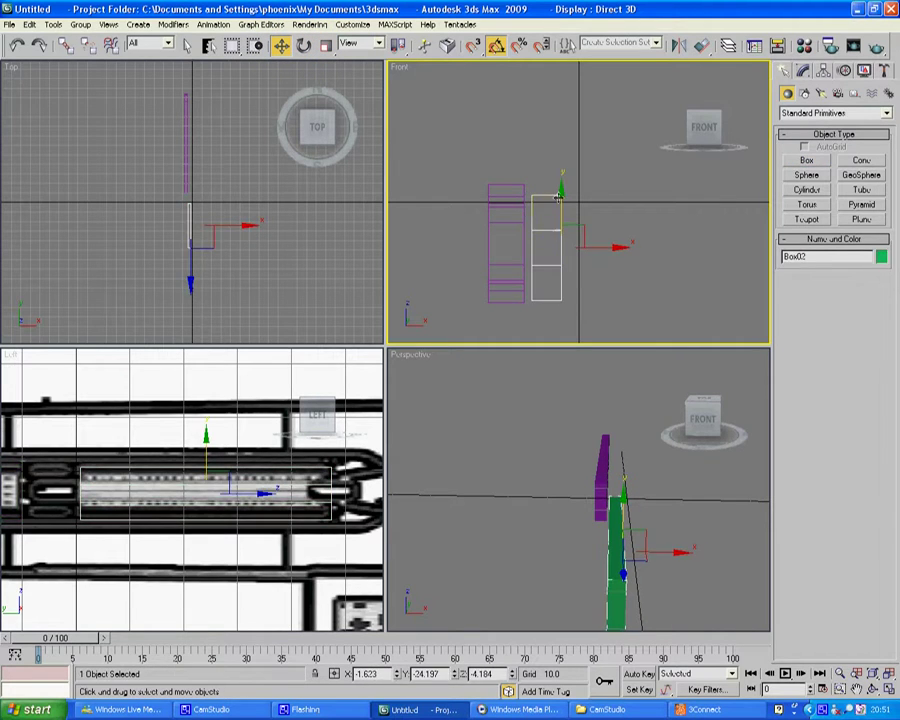
{"action": "left_click_drag", "start_coordinate": [561, 197], "coordinate": [561, 198]}
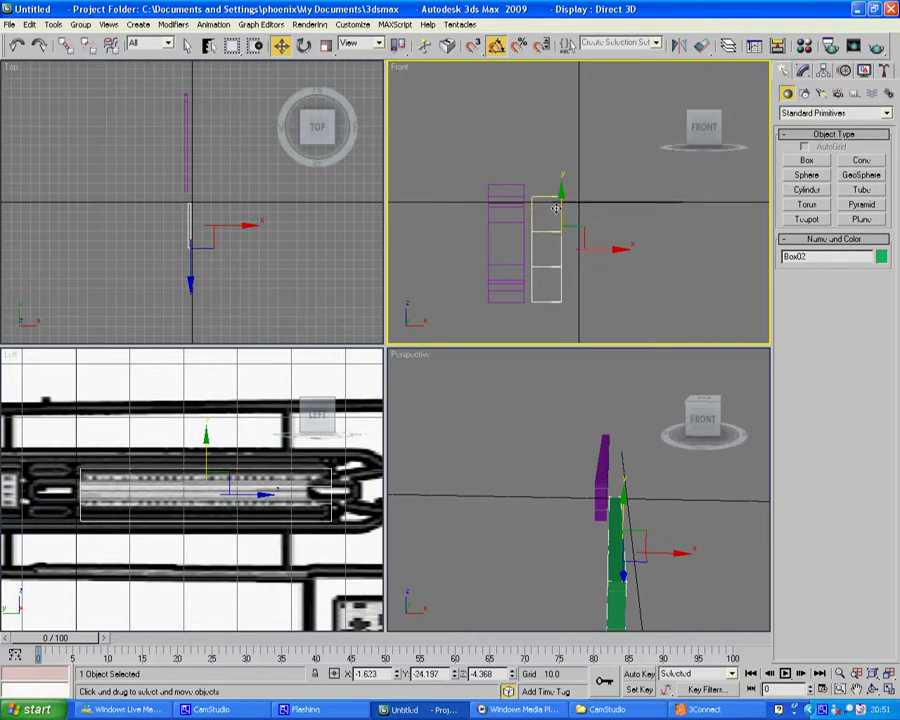
- Convert the new box to an Editable Poly and raise its four top vertices level with the first box's upper edge
{"action": "right_click", "coordinate": [555, 207]}
{"action": "mouse_move", "coordinate": [590, 444]}
{"action": "left_click", "coordinate": [693, 434]}
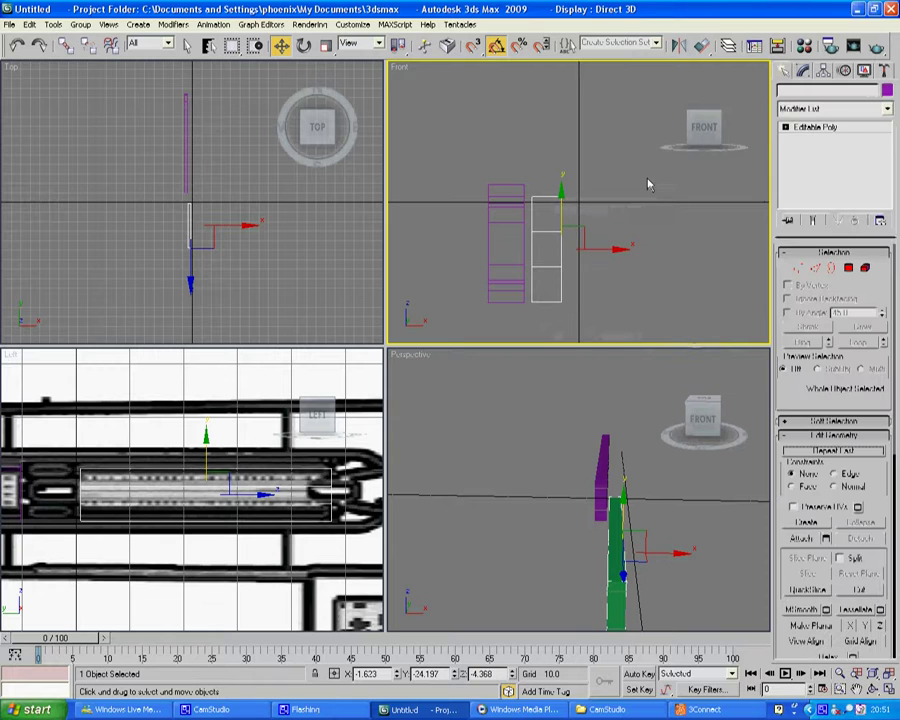
{"action": "left_click", "coordinate": [797, 268]}
{"action": "left_click_drag", "start_coordinate": [582, 205], "coordinate": [573, 205]}
{"action": "left_click", "coordinate": [541, 165]}
{"action": "left_click_drag", "start_coordinate": [548, 162], "coordinate": [548, 148]}
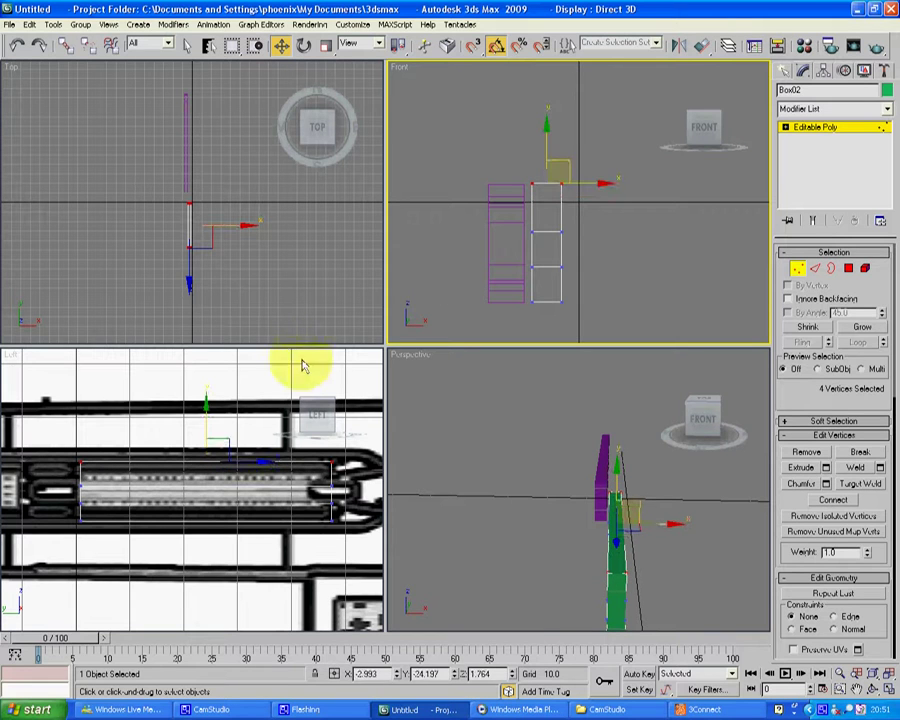
- Scale the middle vertex rows apart vertically and raise the upper row to about Z 0.95, leaving narrow strips along both long edges
{"action": "left_click_drag", "start_coordinate": [67, 482], "coordinate": [362, 514]}
{"action": "left_click", "coordinate": [326, 45]}
{"action": "left_click_drag", "start_coordinate": [208, 432], "coordinate": [192, 354]}
{"action": "left_click_drag", "start_coordinate": [74, 470], "coordinate": [380, 488]}
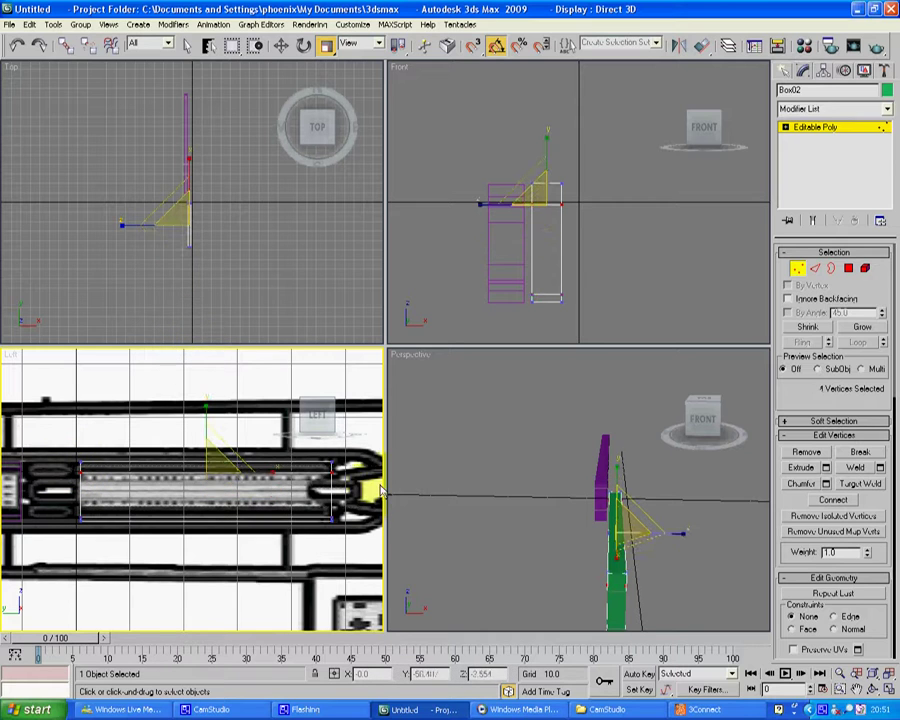
{"action": "left_click", "coordinate": [281, 45]}
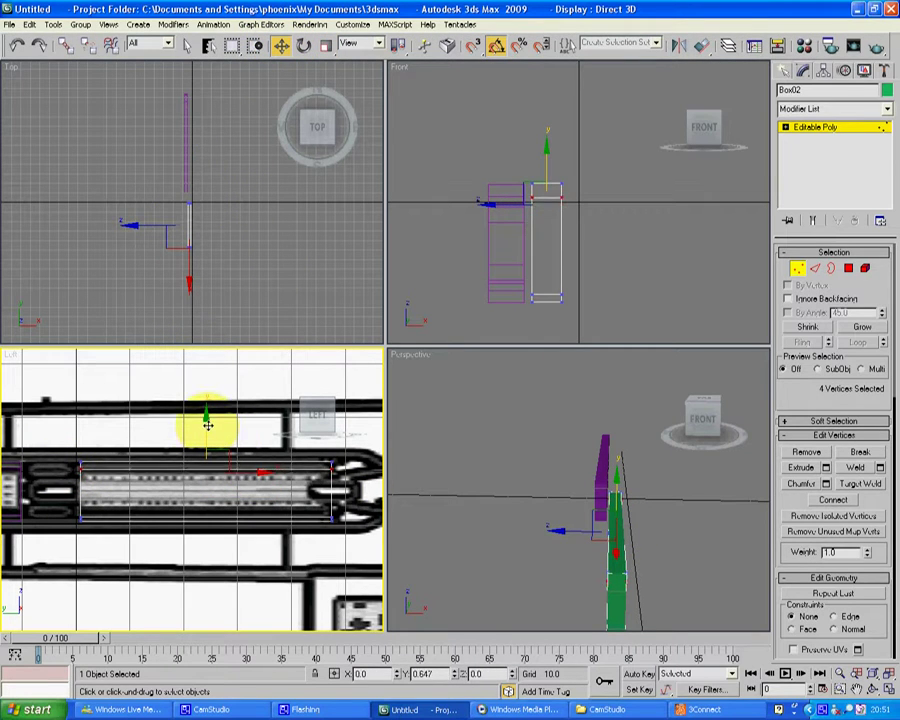
{"action": "left_click_drag", "start_coordinate": [207, 422], "coordinate": [207, 422]}
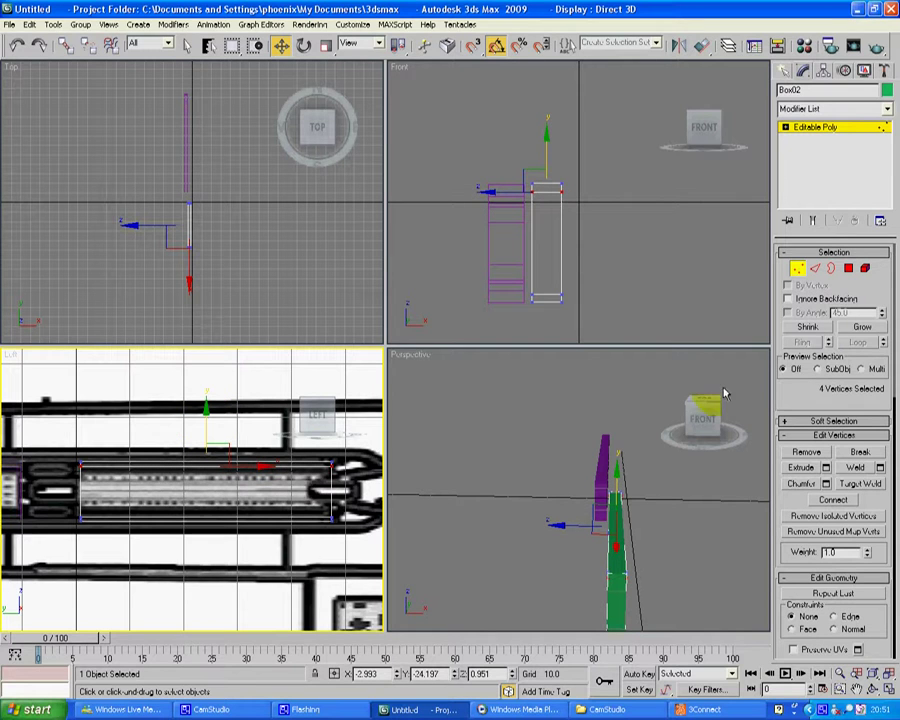
- Extrude the upper and lower strip polygons on the blueprint side as a group with a height of 1.0
{"action": "left_click", "coordinate": [848, 269]}
{"action": "left_click", "coordinate": [300, 466]}
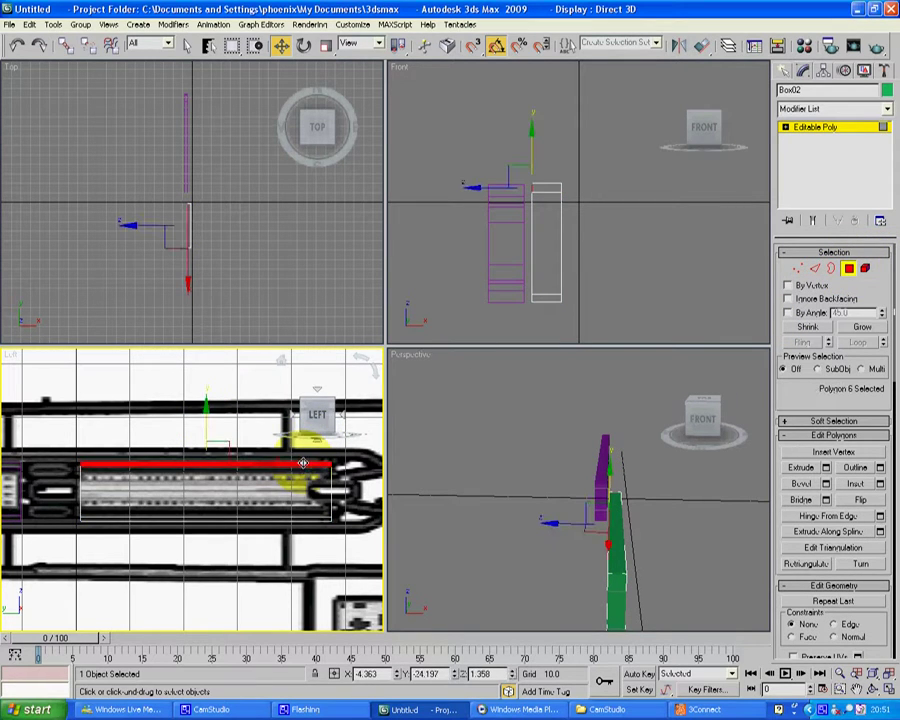
{"action": "left_click", "coordinate": [312, 518], "text": "ctrl"}
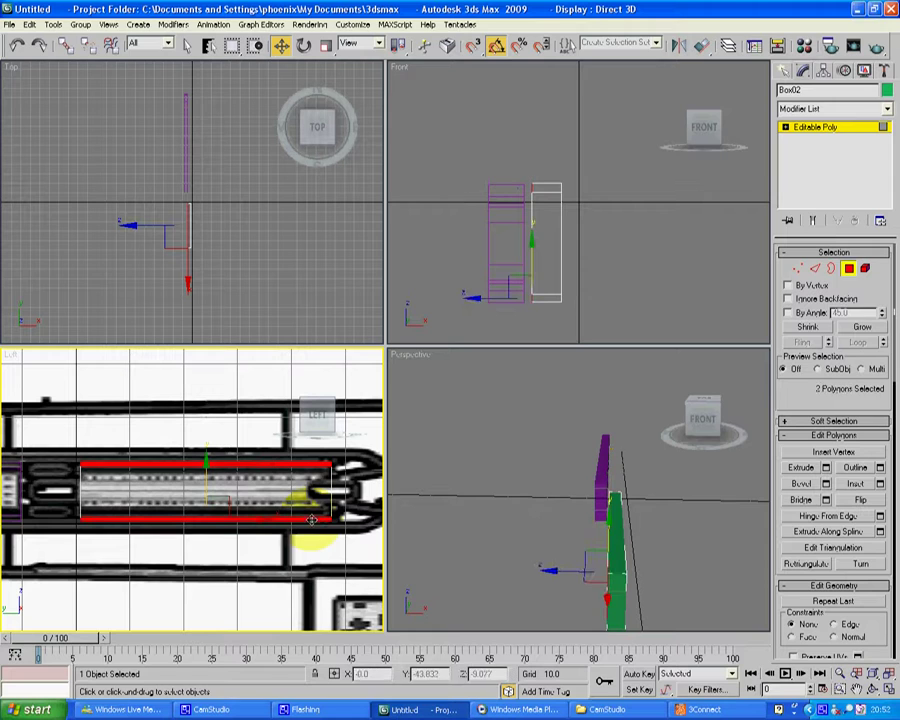
{"action": "left_click", "coordinate": [826, 468]}
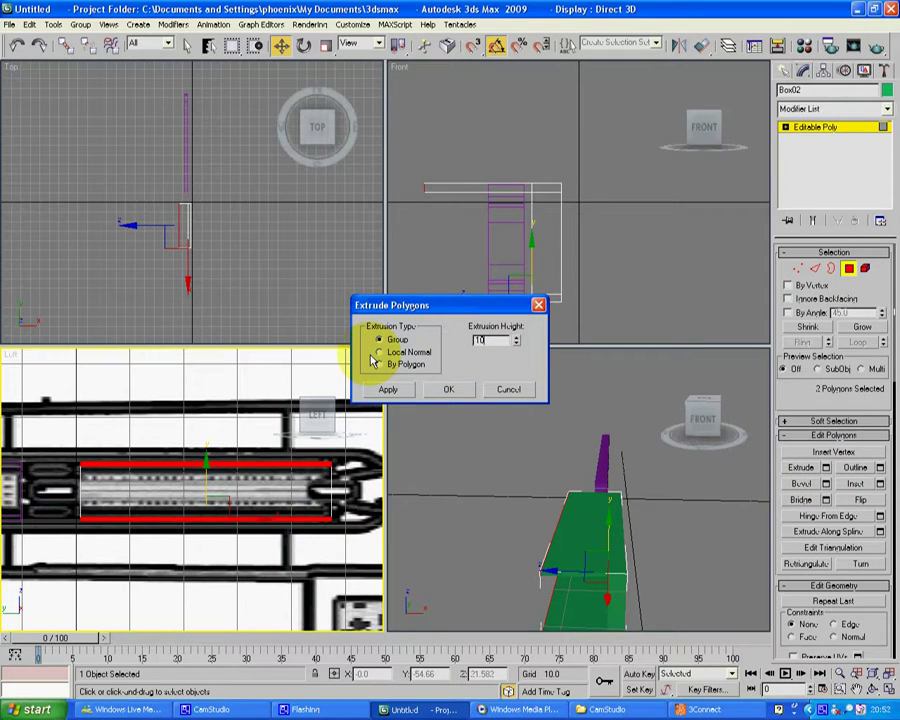
{"action": "key", "text": "Return"}
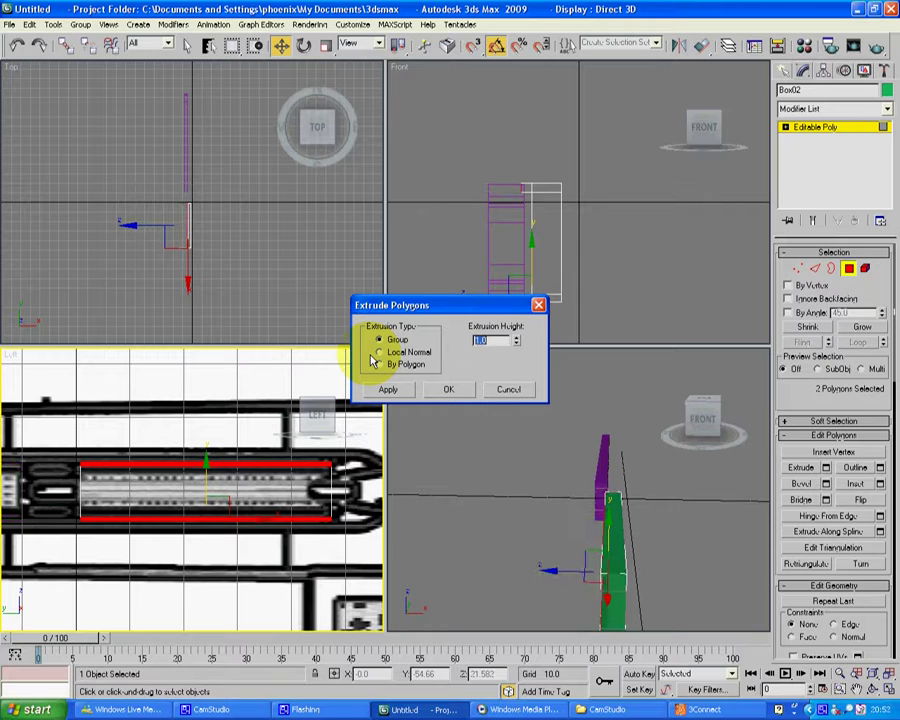
{"action": "left_click", "coordinate": [459, 389]}
- Clear the polygon selection and move the whole green box about -3.1 along X to align its strips with the first box's outer face
{"action": "mouse_move", "coordinate": [601, 159]}
{"action": "left_mouse_down"}
{"action": "mouse_move", "coordinate": [552, 329]}
{"action": "mouse_move", "coordinate": [639, 320]}
{"action": "left_mouse_up"}
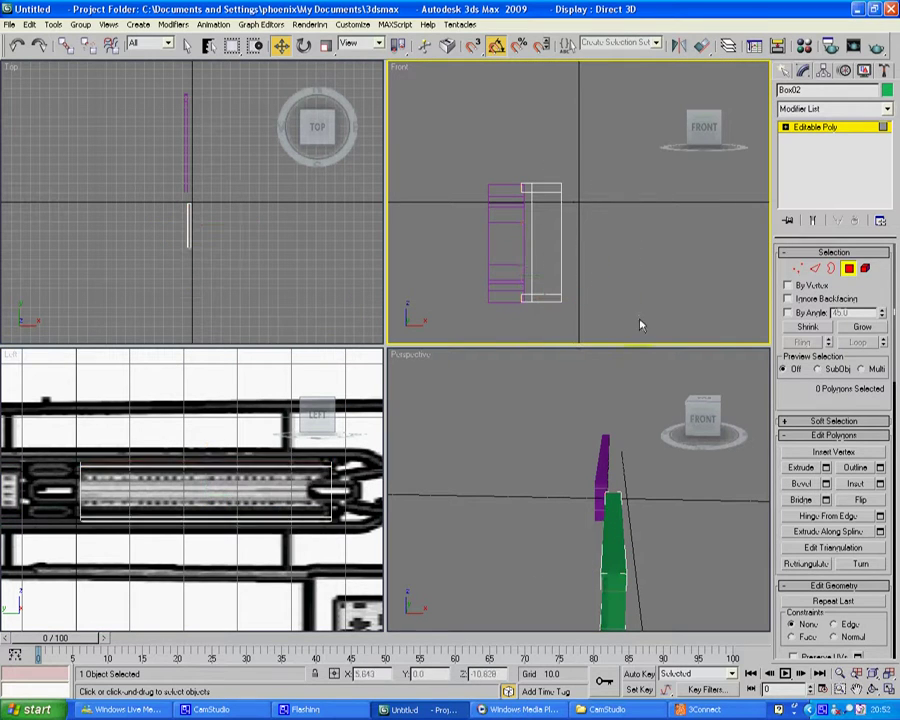
{"action": "left_click", "coordinate": [849, 270]}
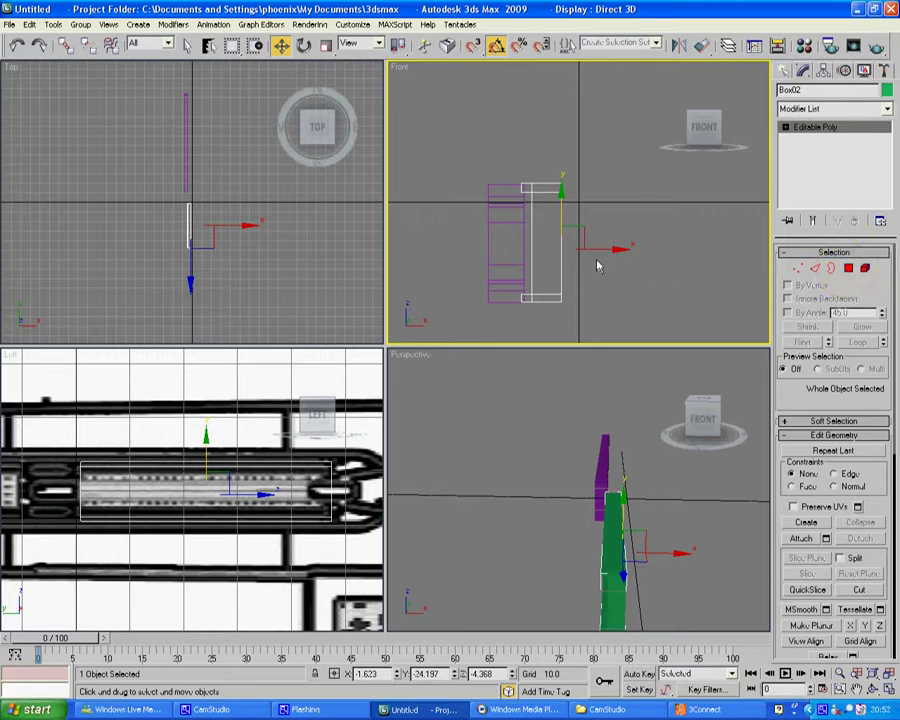
{"action": "left_click_drag", "start_coordinate": [603, 249], "coordinate": [570, 258]}
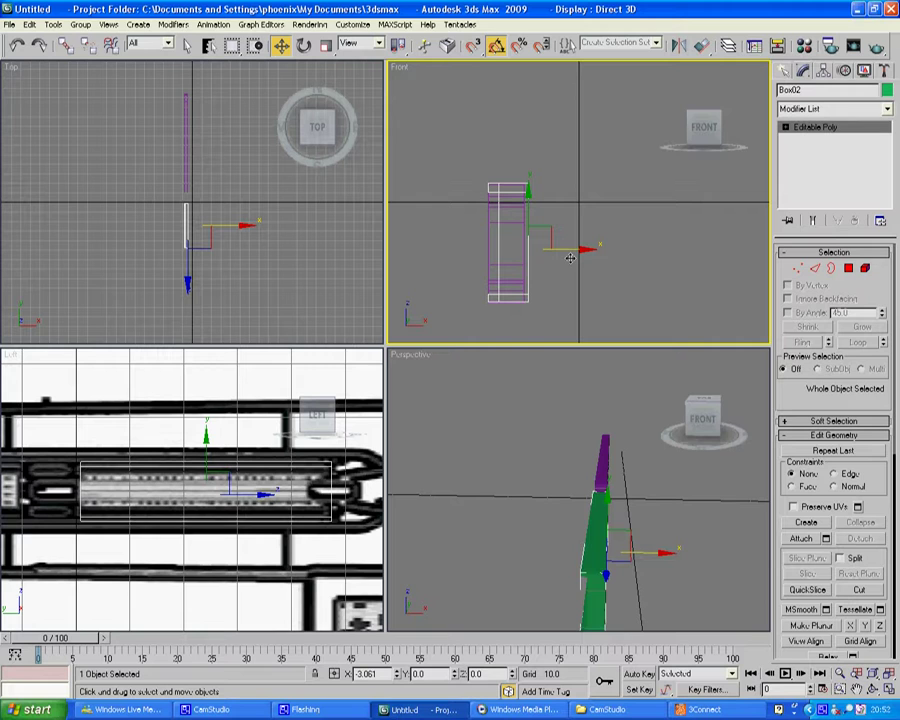
- Extrude the seven rim polygons of the purple box as a group with a height of 1.0
{"action": "left_click", "coordinate": [689, 502]}
{"action": "key", "text": "ctrl+r"}
{"action": "left_click_drag", "start_coordinate": [657, 536], "coordinate": [514, 504]}
{"action": "right_click", "coordinate": [511, 507]}
{"action": "left_click", "coordinate": [497, 484]}
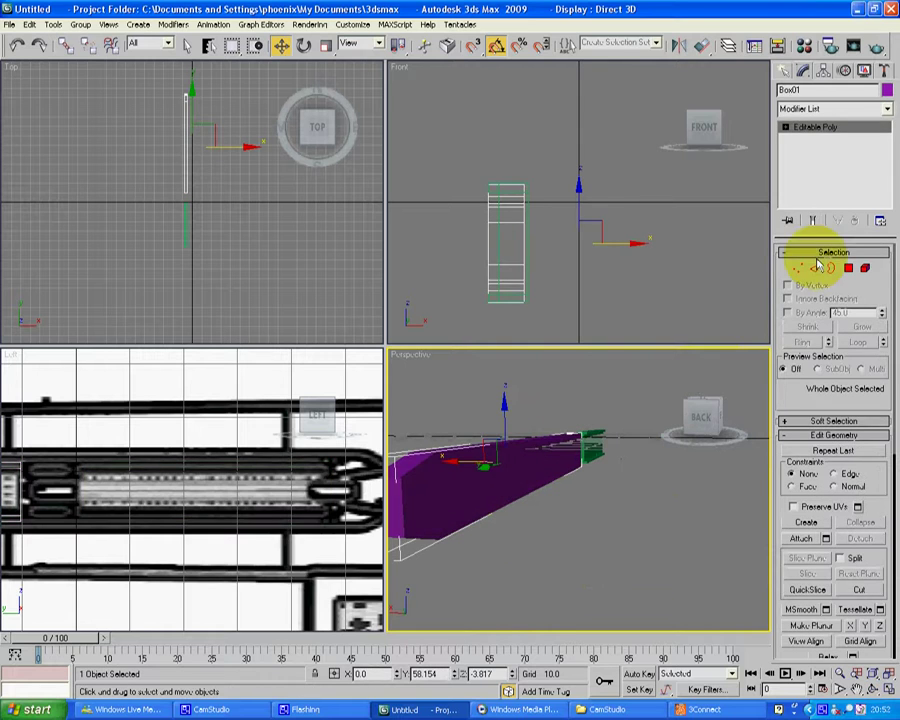
{"action": "left_click", "coordinate": [848, 272]}
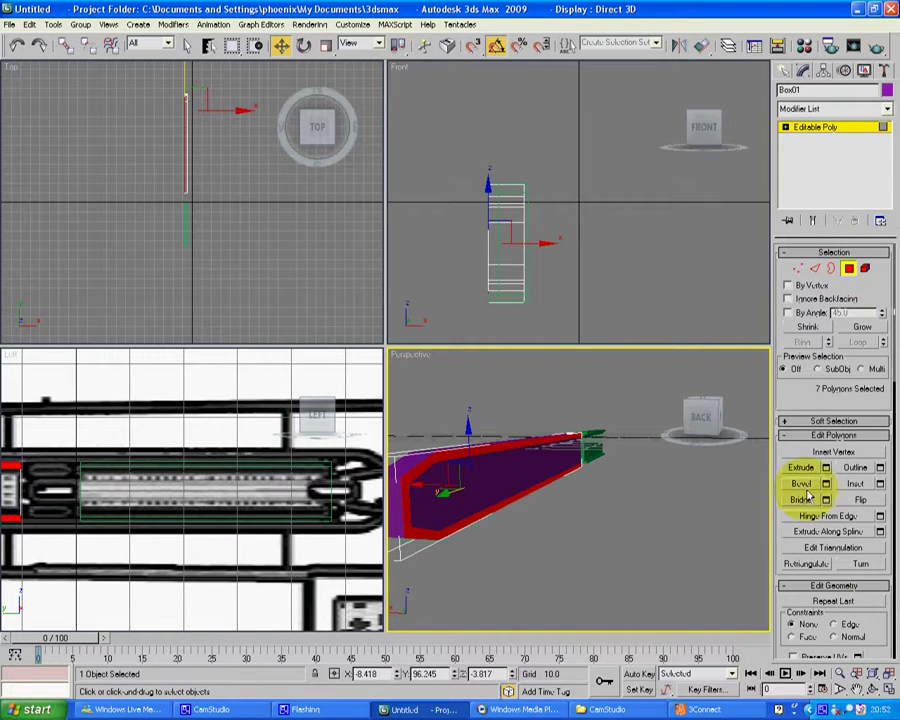
{"action": "left_click", "coordinate": [826, 468]}
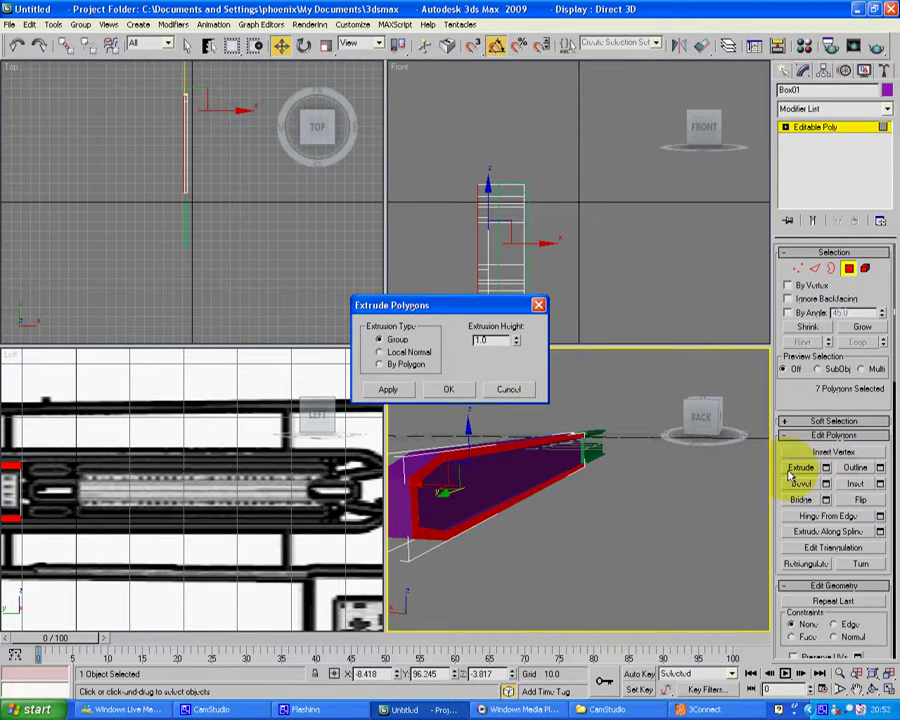
{"action": "left_click", "coordinate": [450, 388]}
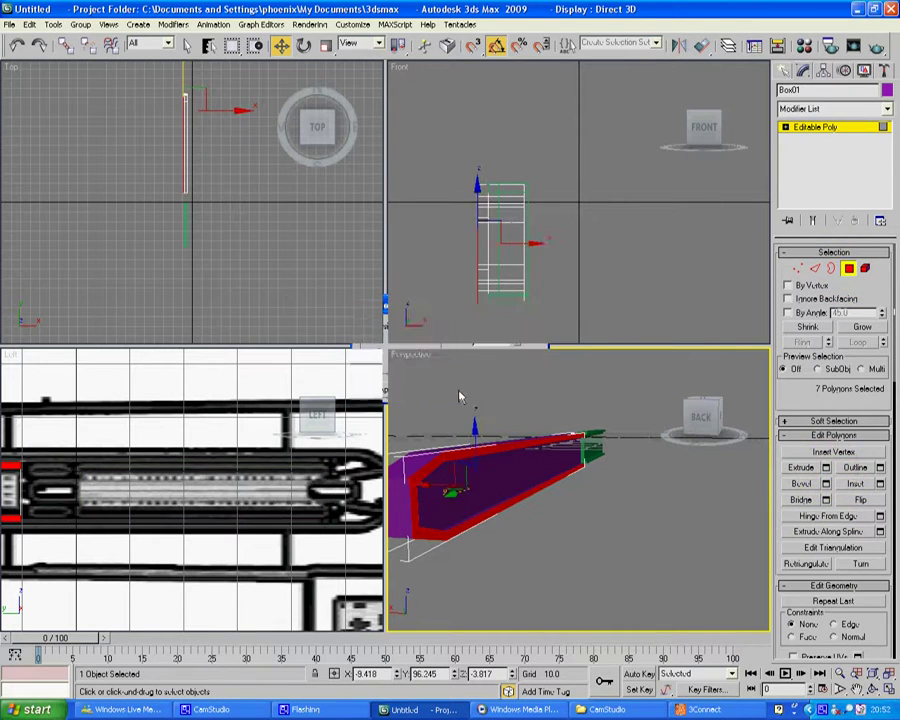
- Move the green box about -0.9 along X to meet the purple box's extruded rim, and nudge it down level with it
{"action": "left_click", "coordinate": [595, 312]}
{"action": "right_click", "coordinate": [592, 200]}
{"action": "mouse_move", "coordinate": [610, 327]}
{"action": "left_click", "coordinate": [660, 341]}
{"action": "left_click_drag", "start_coordinate": [596, 241], "coordinate": [571, 251], "text": "shift"}
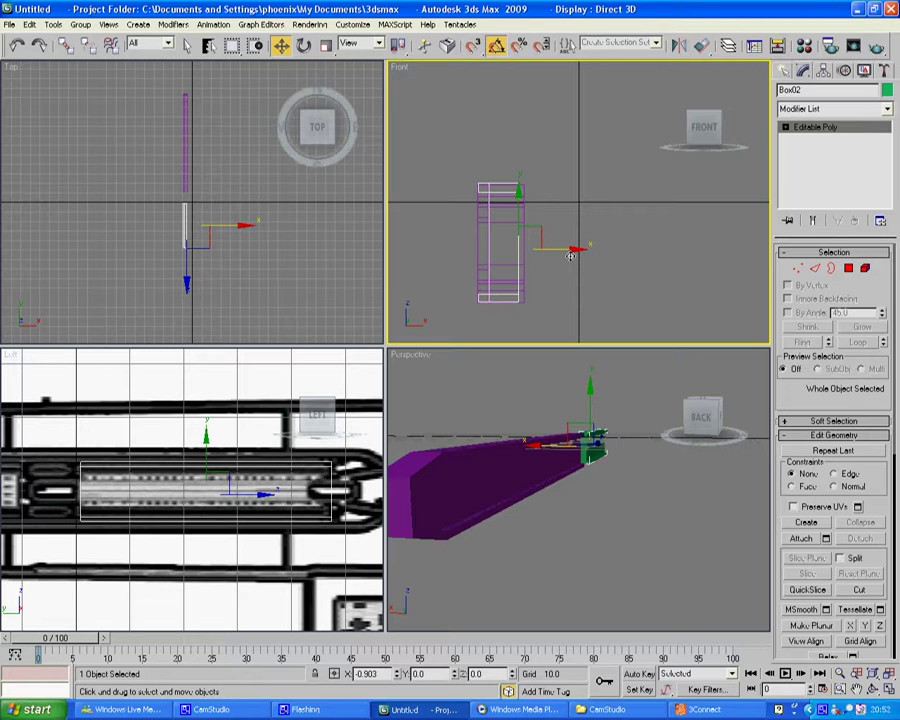
{"action": "left_click_drag", "start_coordinate": [517, 200], "coordinate": [517, 202]}
{"action": "left_click", "coordinate": [599, 254]}
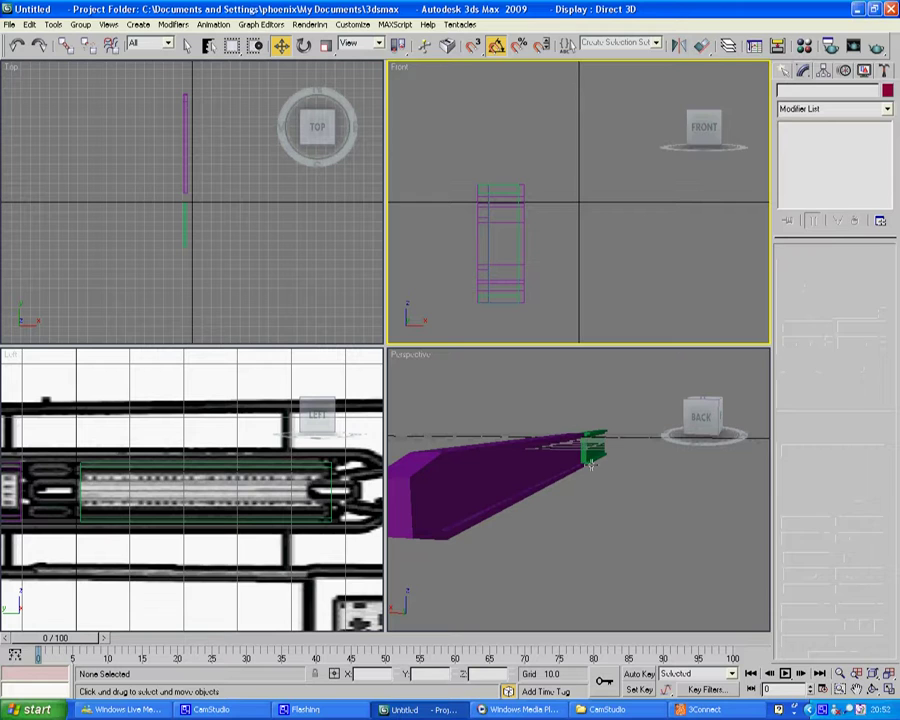
- Create a third box over the blueprint's end piece, about 9.8 long, 18.8 wide and 2.74 high, with 1, 2 and 1 segments
{"action": "left_click", "coordinate": [593, 470]}
{"action": "left_click", "coordinate": [873, 690]}
{"action": "left_click_drag", "start_coordinate": [514, 504], "coordinate": [648, 494]}
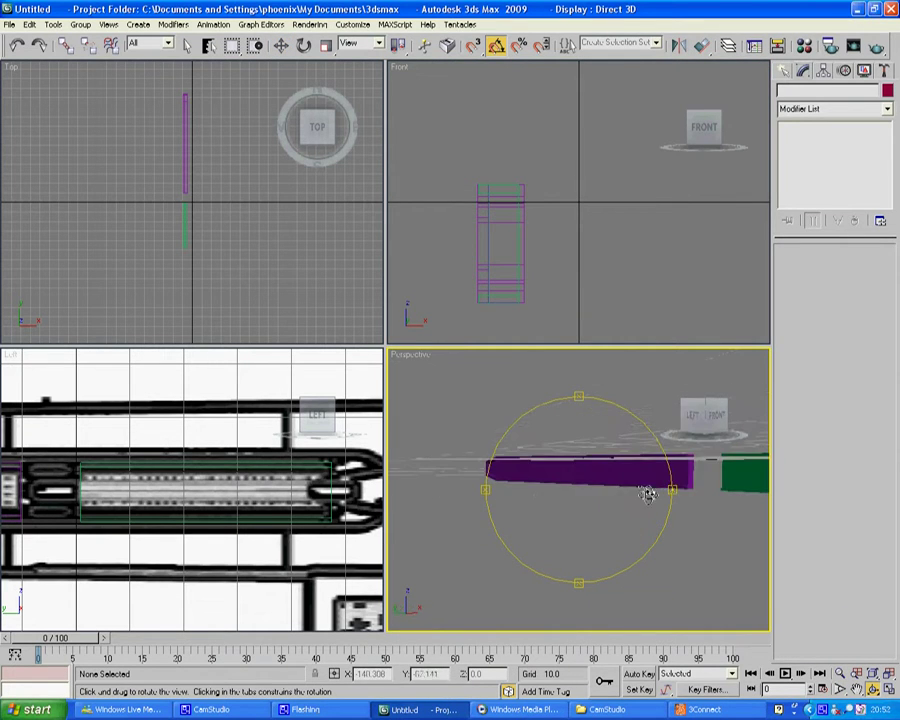
{"action": "left_click", "coordinate": [378, 412]}
{"action": "left_click", "coordinate": [857, 690]}
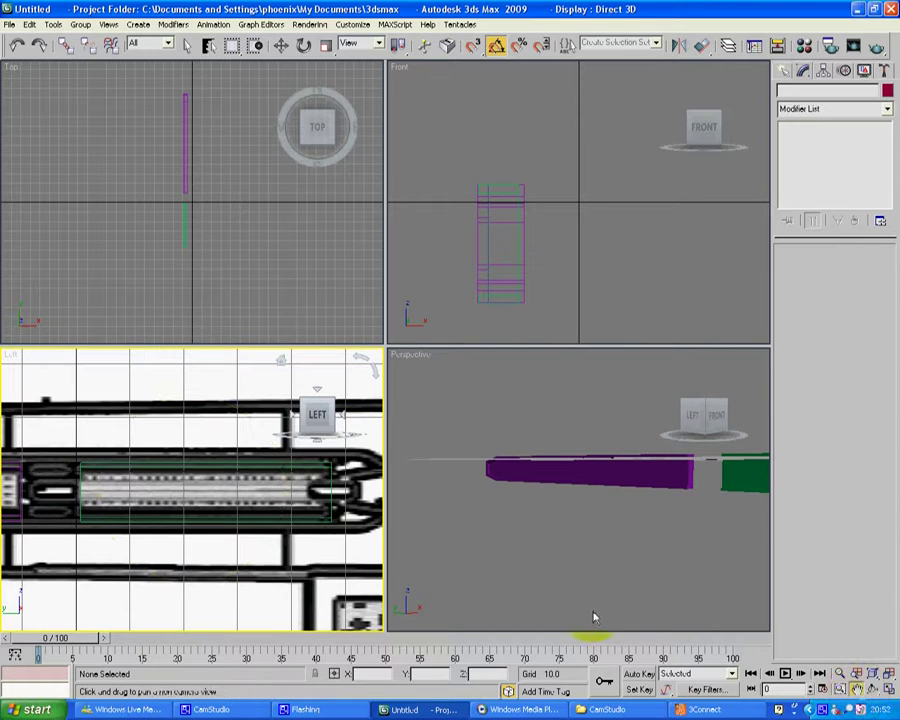
{"action": "mouse_move", "coordinate": [362, 497]}
{"action": "left_mouse_down"}
{"action": "mouse_move", "coordinate": [300, 482]}
{"action": "mouse_move", "coordinate": [250, 484]}
{"action": "left_mouse_up"}
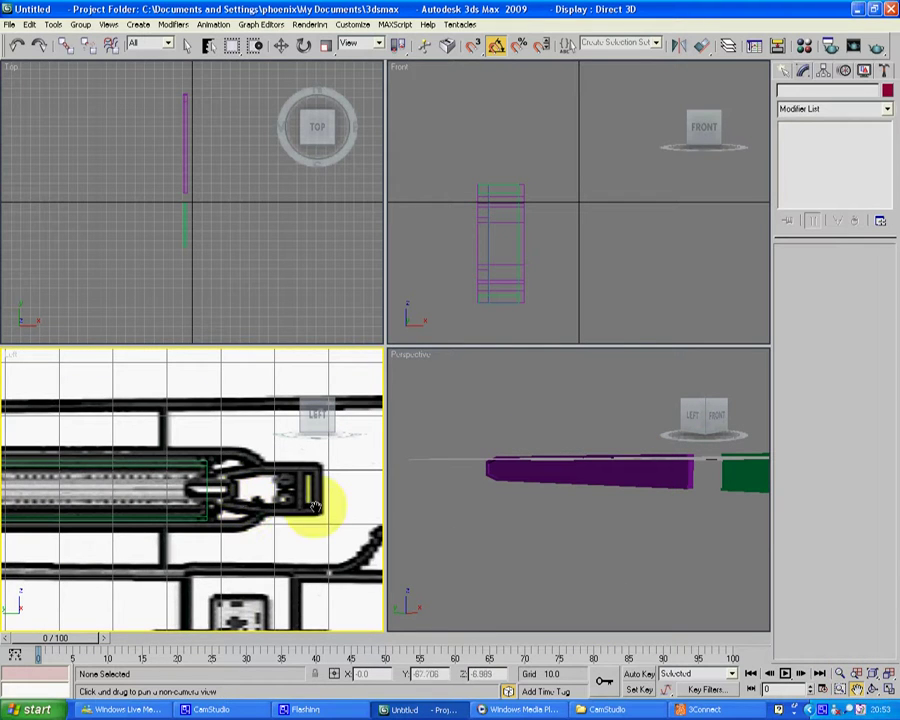
{"action": "left_click", "coordinate": [782, 70]}
{"action": "left_click", "coordinate": [807, 161]}
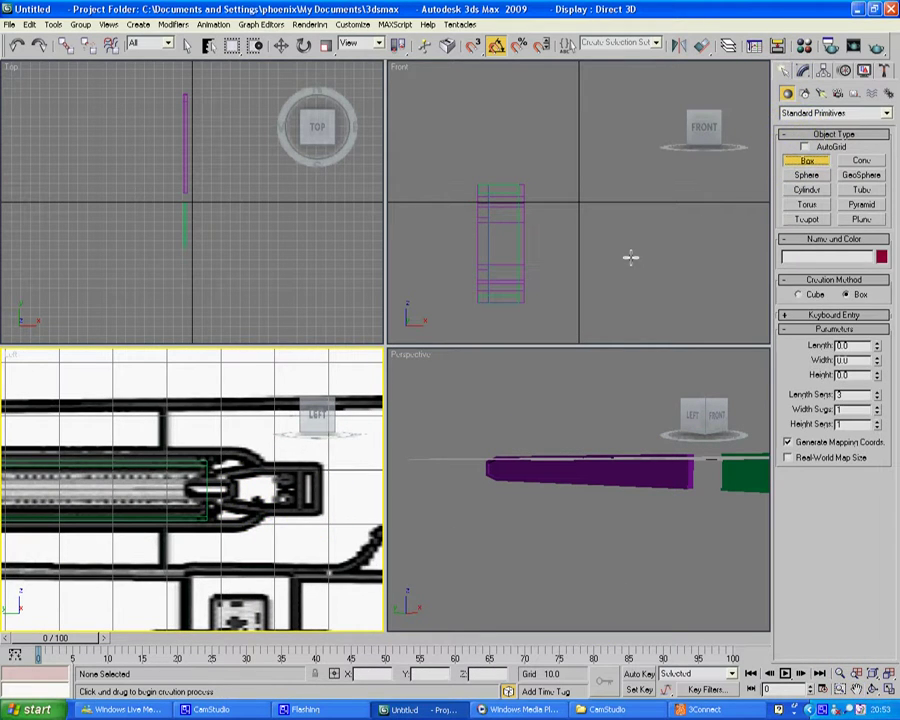
{"action": "left_click_drag", "start_coordinate": [329, 470], "coordinate": [217, 516]}
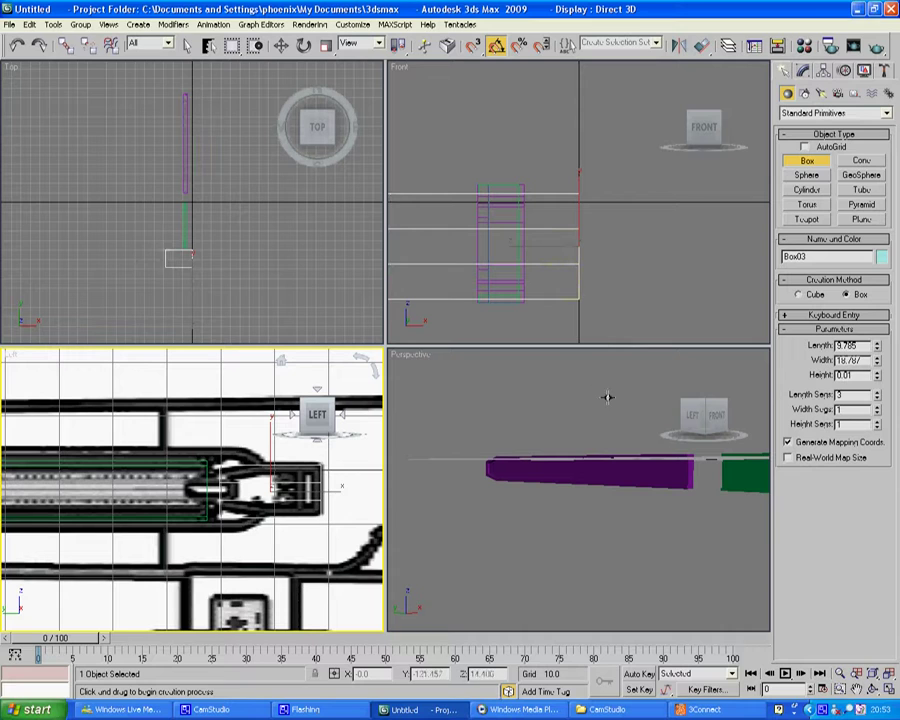
{"action": "left_click", "coordinate": [616, 504]}
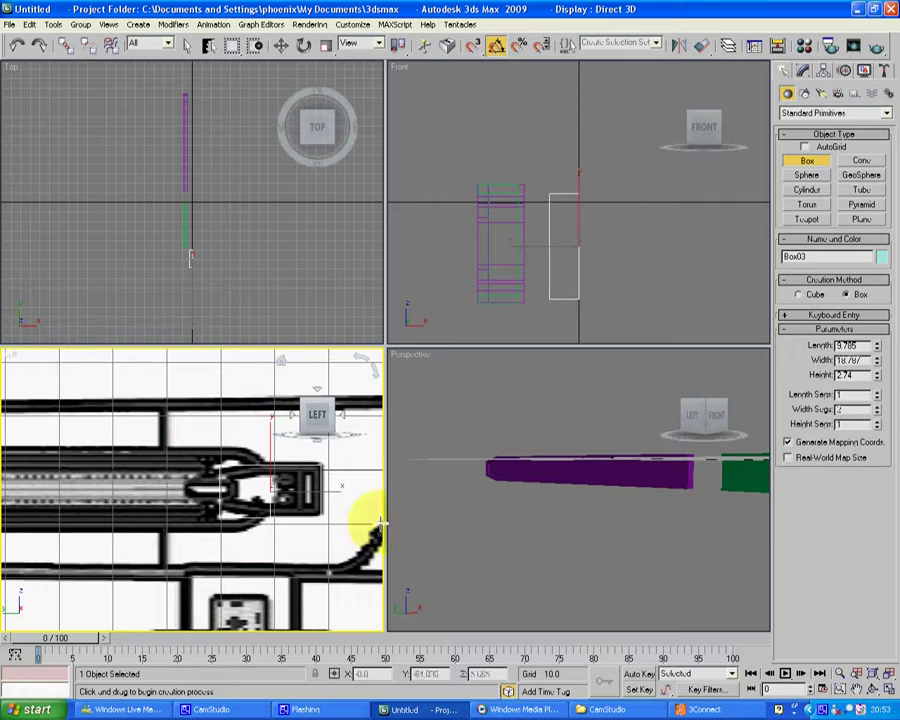
- Maximize the Left viewport around the blueprint's end piece, convert the third box to an Editable Poly and enter vertex editing
{"action": "left_click", "coordinate": [887, 688]}
{"action": "left_click", "coordinate": [857, 689]}
{"action": "left_click_drag", "start_coordinate": [686, 362], "coordinate": [570, 377]}
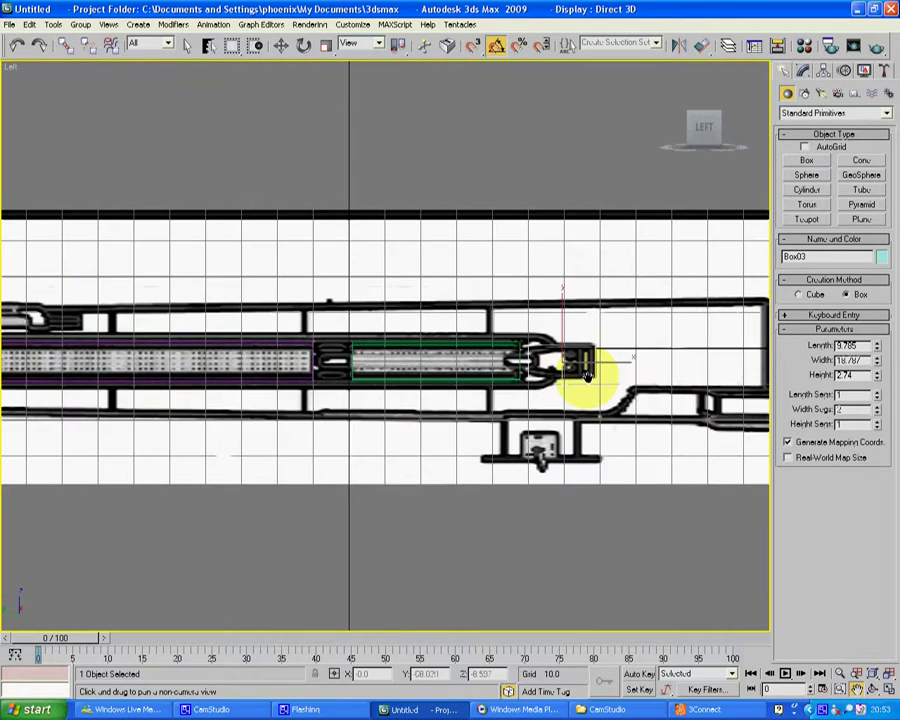
{"action": "scroll", "coordinate": [589, 378], "scroll_direction": "up", "scroll_amount": 4}
{"action": "left_click_drag", "start_coordinate": [697, 382], "coordinate": [445, 392]}
{"action": "scroll", "coordinate": [462, 393], "scroll_direction": "up", "scroll_amount": 1}
{"action": "left_click_drag", "start_coordinate": [645, 430], "coordinate": [402, 411]}
{"action": "right_click", "coordinate": [531, 437]}
{"action": "right_click", "coordinate": [535, 443]}
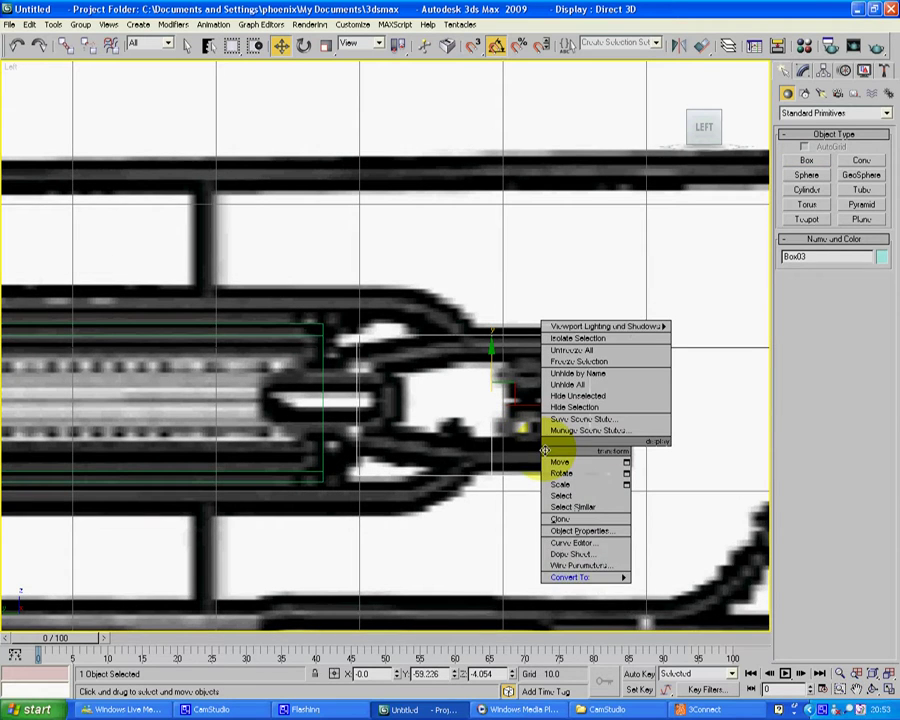
{"action": "left_click", "coordinate": [797, 267]}
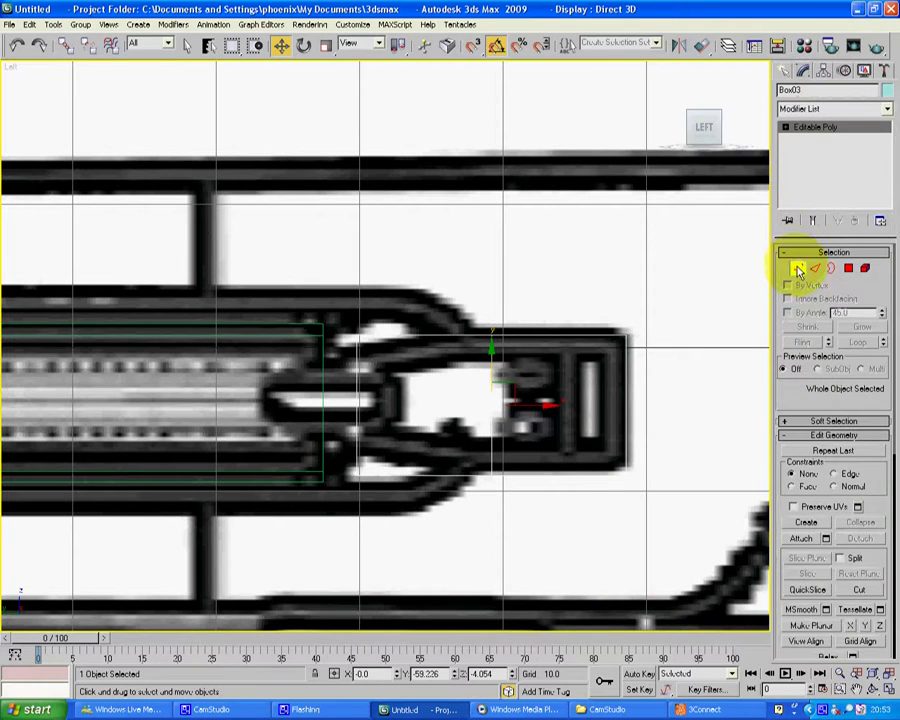
- Taper the end piece by scaling its inner end vertices vertically to about two-thirds, and move the middle vertices about 1.9 units toward them
{"action": "left_click_drag", "start_coordinate": [347, 321], "coordinate": [406, 505]}
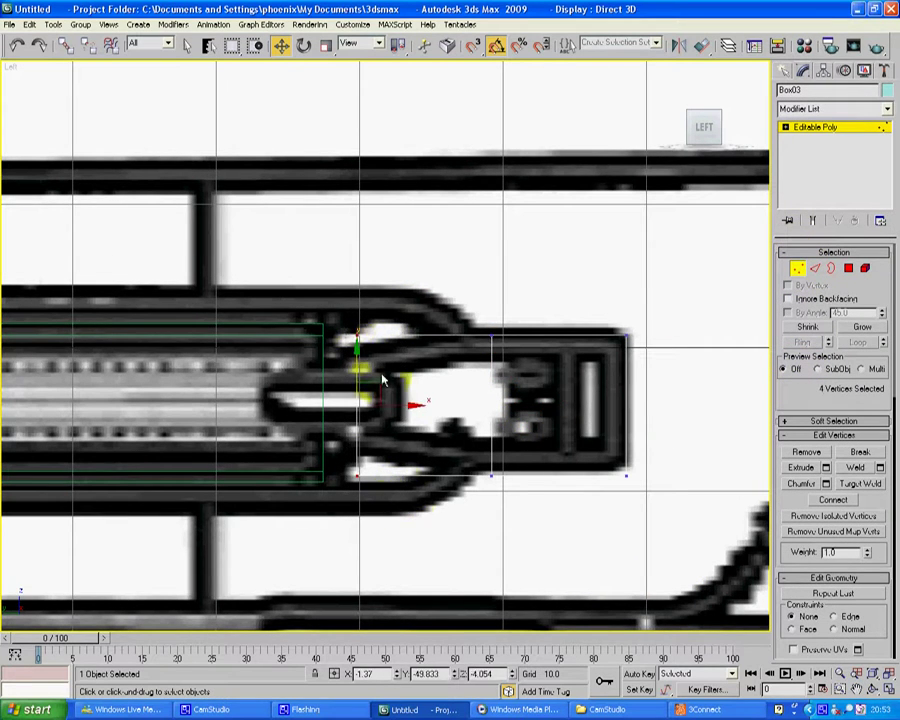
{"action": "left_click", "coordinate": [326, 45]}
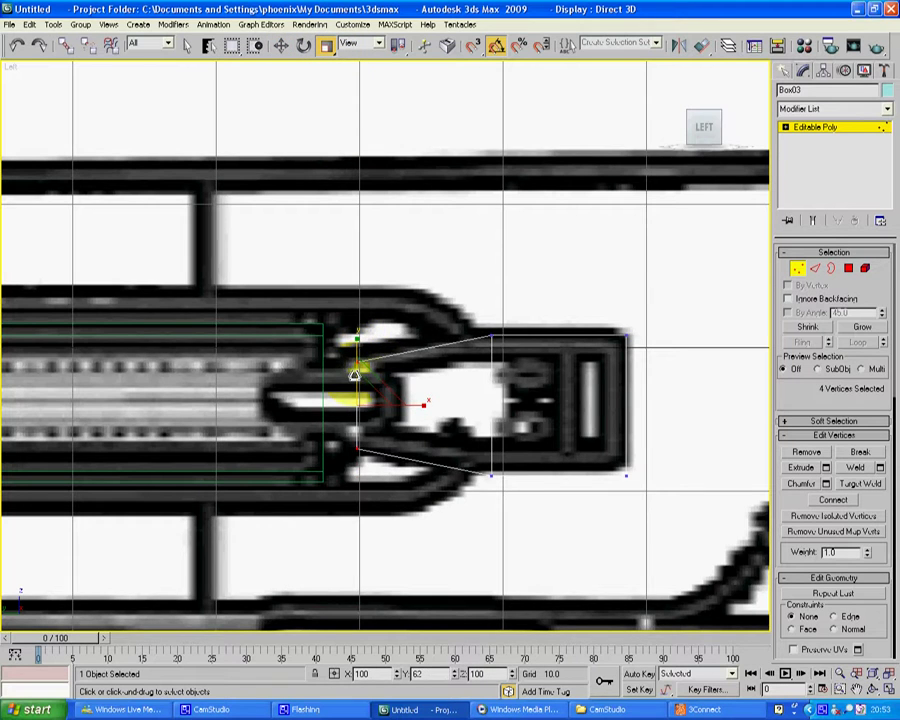
{"action": "left_click_drag", "start_coordinate": [443, 317], "coordinate": [558, 531]}
{"action": "left_click", "coordinate": [289, 51]}
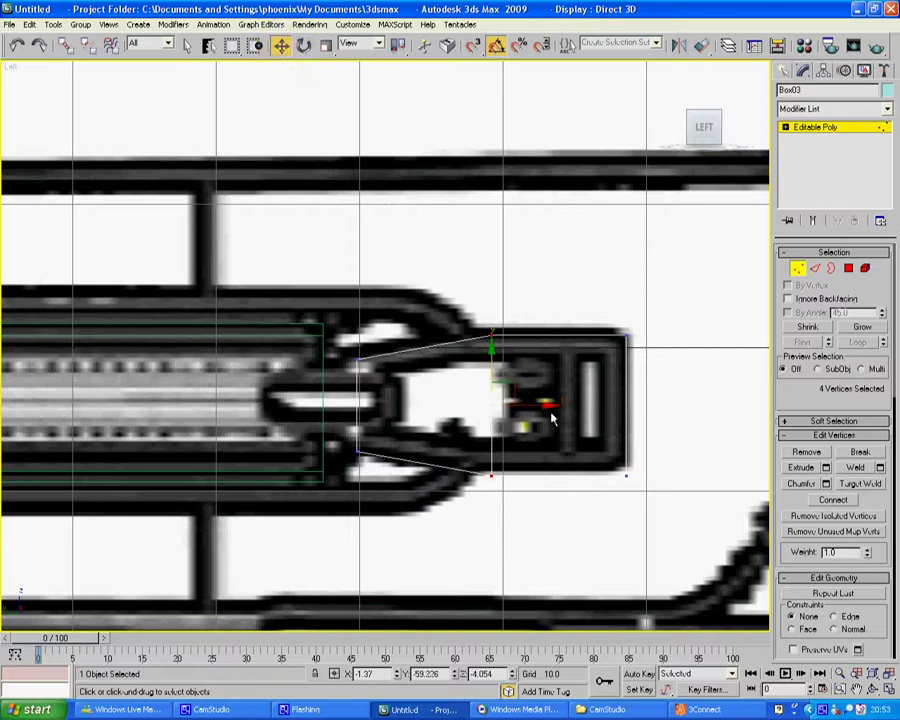
{"action": "left_click_drag", "start_coordinate": [549, 406], "coordinate": [522, 404]}
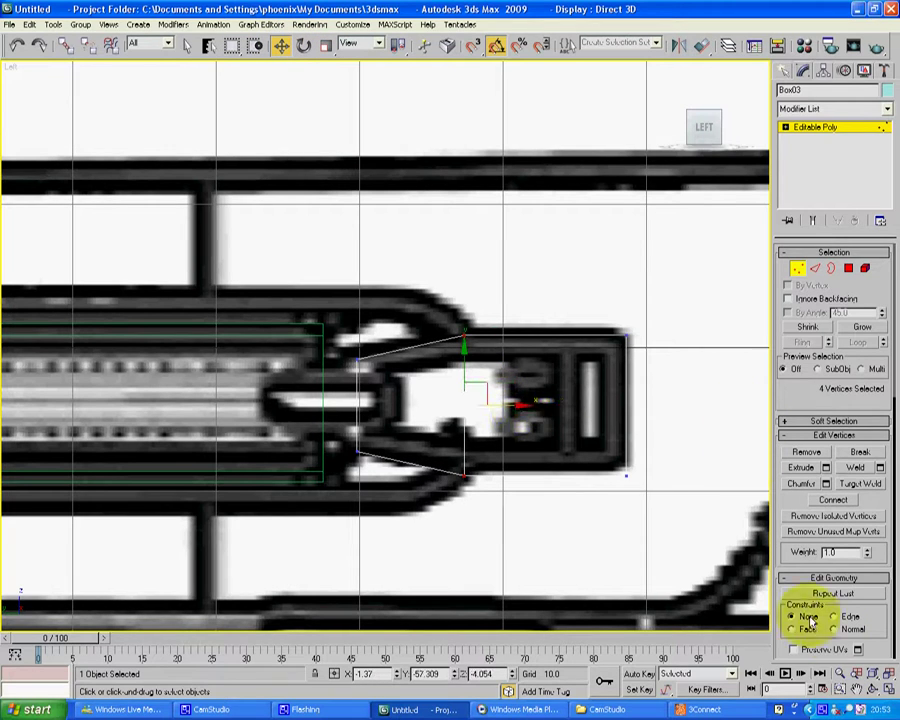
- Move all twelve vertices of the end piece about -6.67 along X in the Front view to line up with the grille boxes, and nudge them up slightly
{"action": "left_click", "coordinate": [889, 690]}
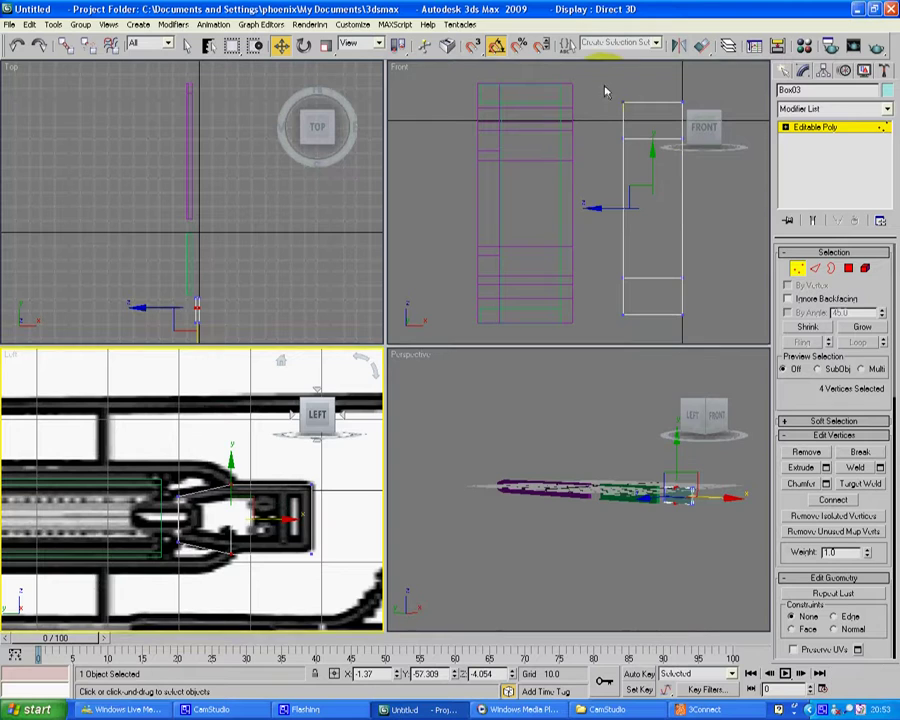
{"action": "right_click", "coordinate": [735, 338]}
{"action": "left_click_drag", "start_coordinate": [702, 206], "coordinate": [557, 228]}
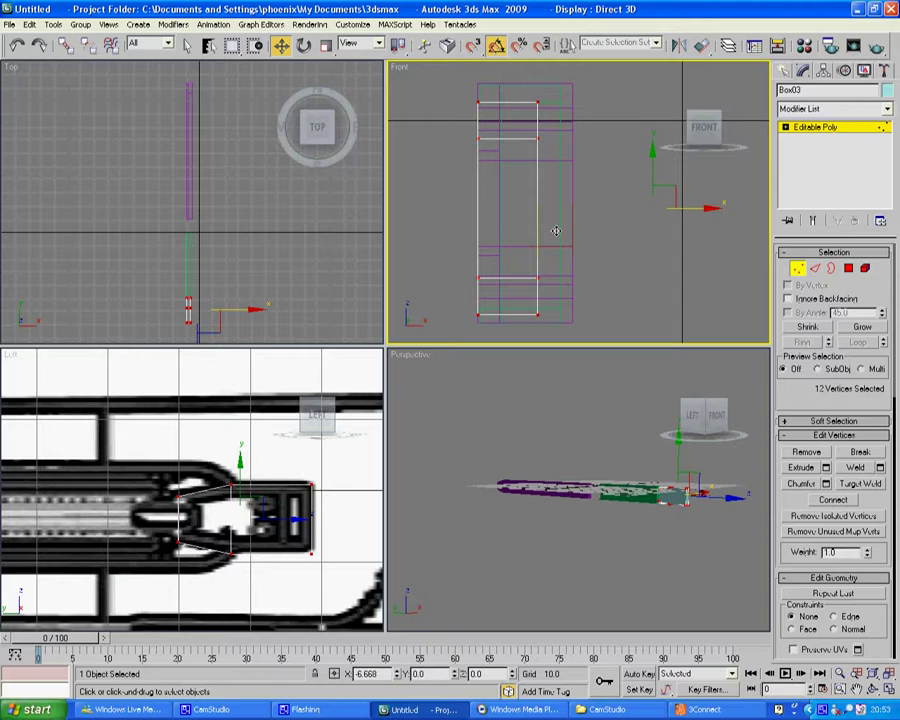
{"action": "left_click_drag", "start_coordinate": [556, 231], "coordinate": [556, 231]}
{"action": "left_click_drag", "start_coordinate": [508, 162], "coordinate": [509, 159]}
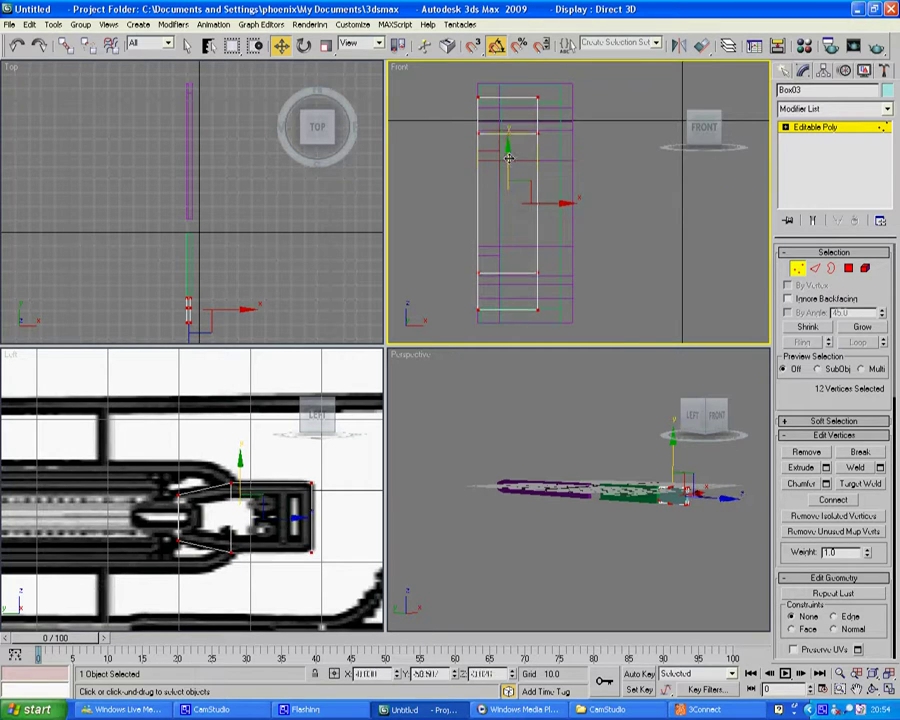
- Deselect the vertices and examine the end piece's alignment with the green and purple boxes from several angles in the Perspective view
{"action": "left_click", "coordinate": [543, 428]}
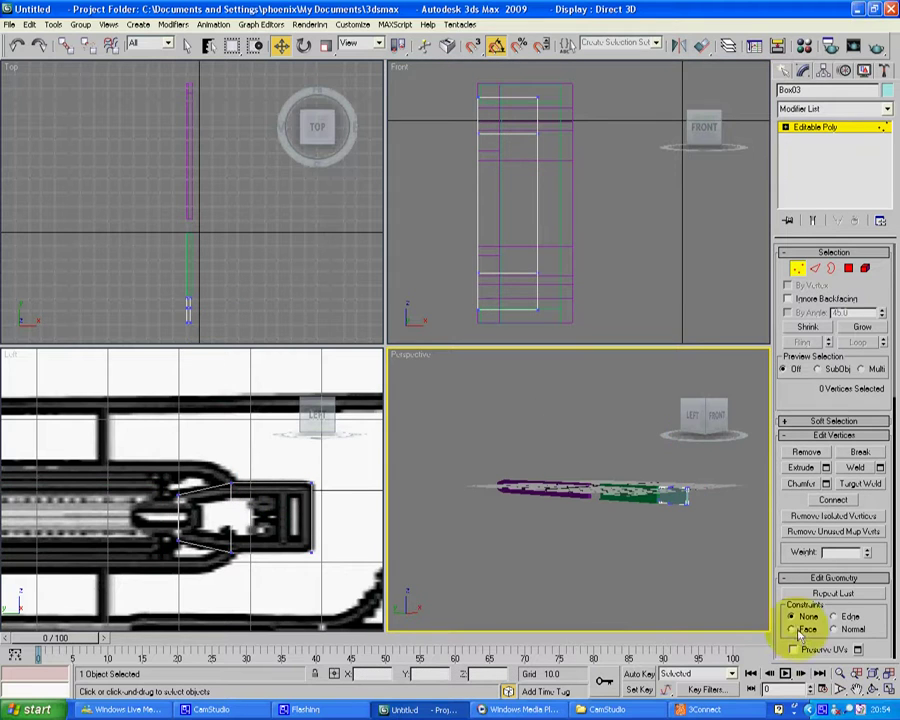
{"action": "key", "text": "alt+w"}
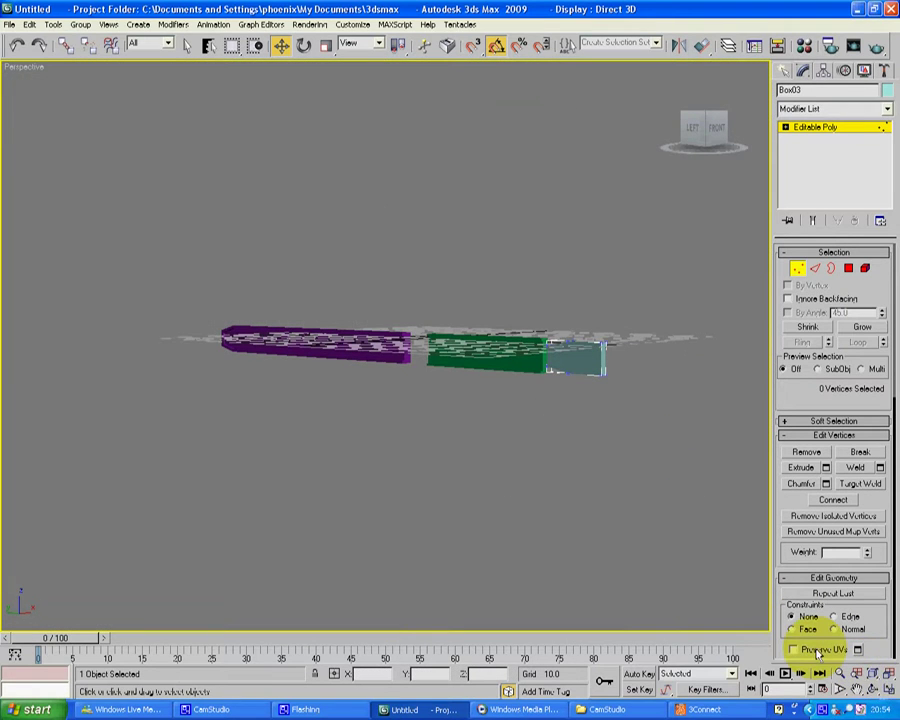
{"action": "left_click", "coordinate": [873, 689]}
{"action": "left_click_drag", "start_coordinate": [533, 392], "coordinate": [617, 484]}
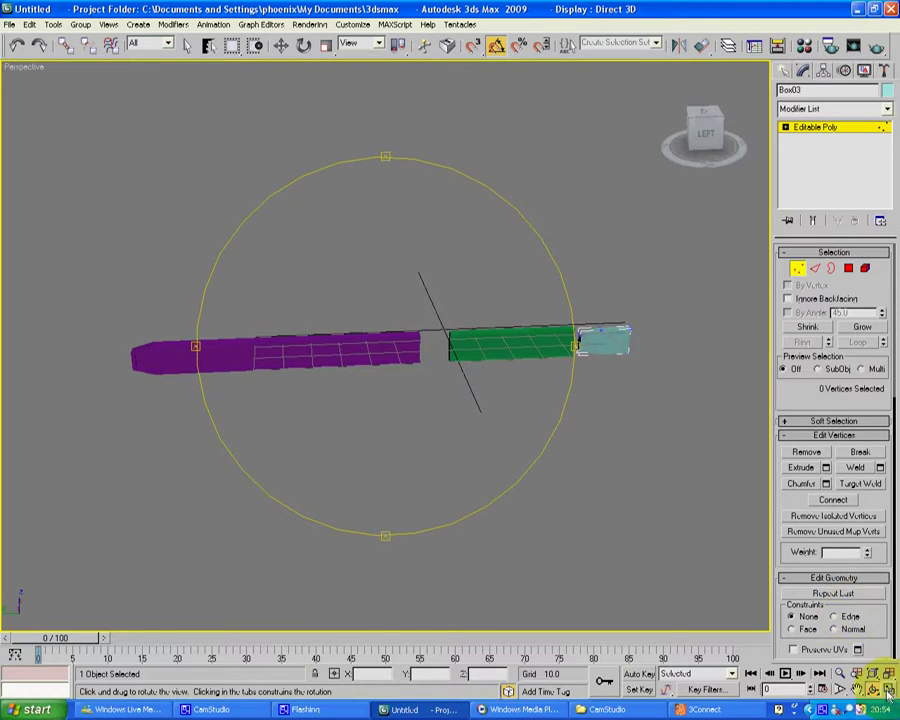
{"action": "key", "text": "alt+w"}
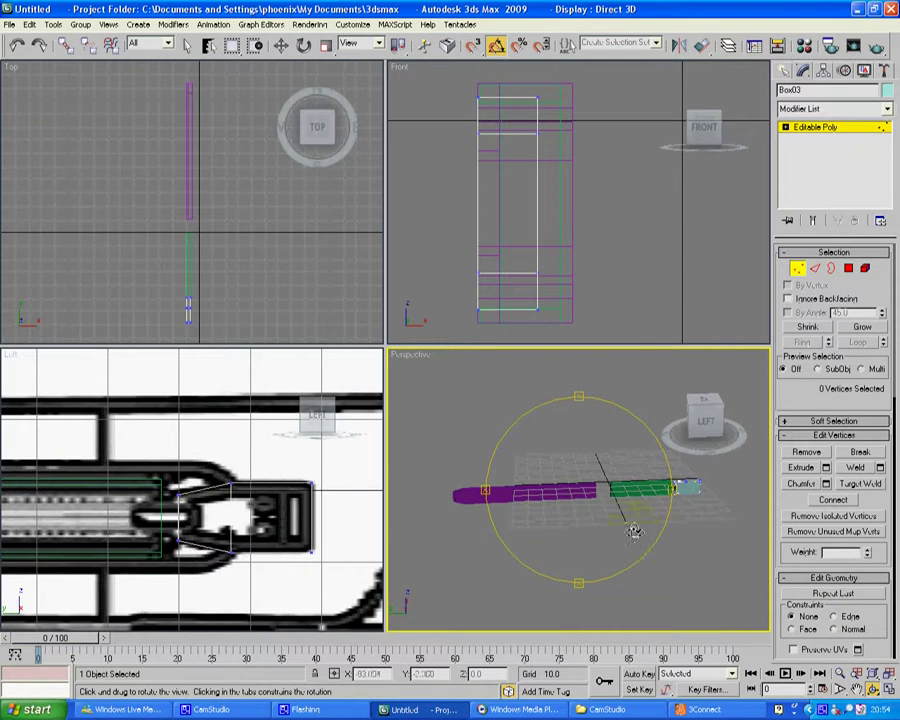
{"action": "left_click_drag", "start_coordinate": [606, 486], "coordinate": [587, 483]}
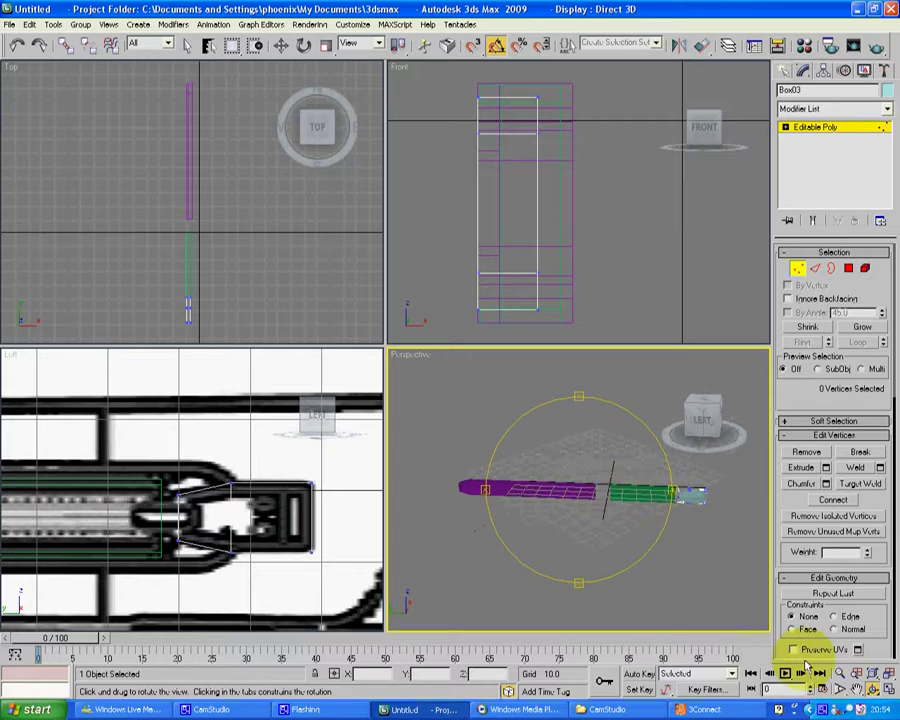
{"action": "left_click", "coordinate": [858, 689]}
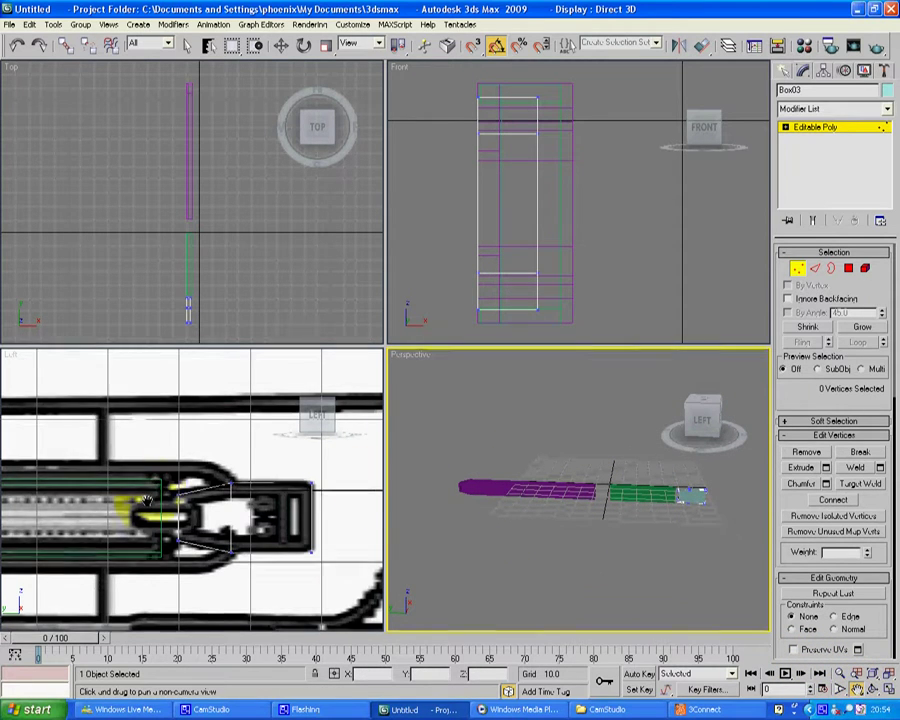